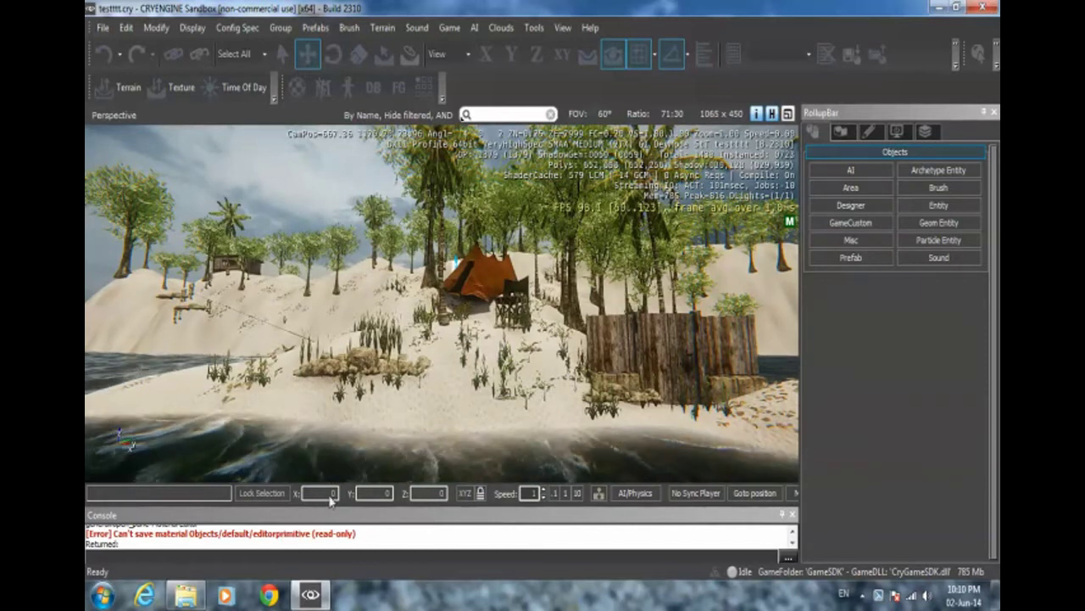
Examine the existing white road running down the sandy slope beside the tent
alt+middle_drag(441, 337, 440, 337)
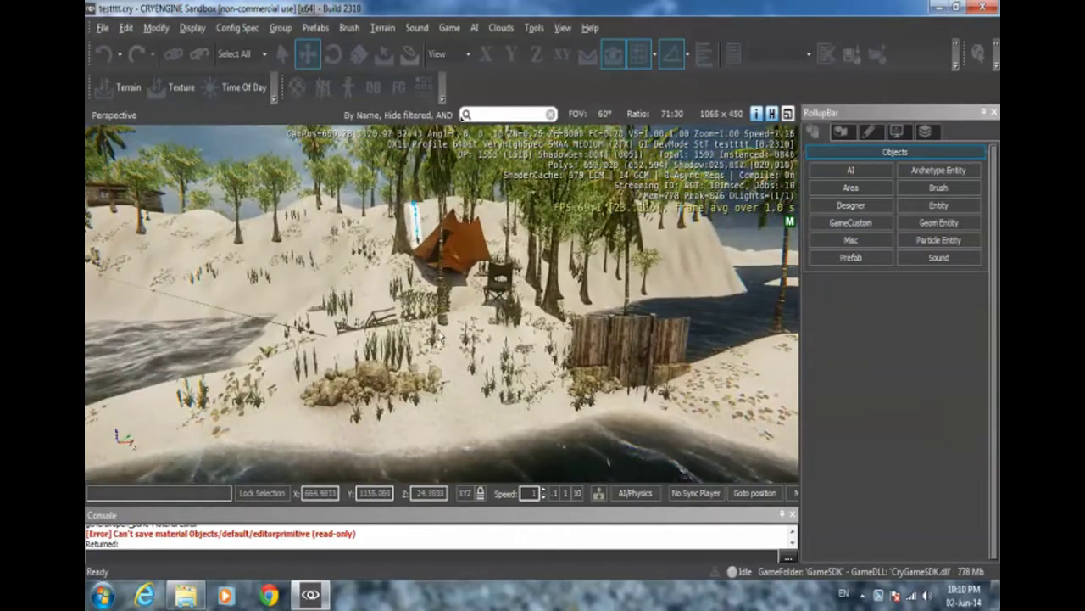
right_drag(373, 253, 350, 252)
middle_drag(239, 236, 288, 237)
right_drag(440, 343, 400, 302)
right_drag(526, 337, 512, 339)
key(d)
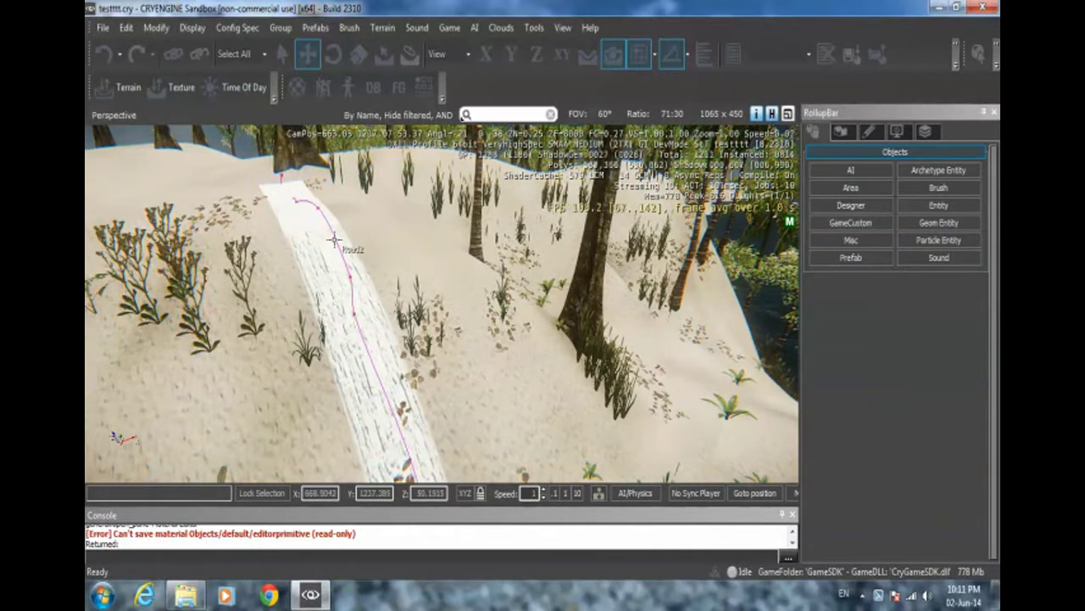
mouse_move(333, 302)
alt+middle_down()
mouse_move(350, 304)
mouse_move(333, 303)
alt+middle_up()
right_drag(345, 282, 443, 309)
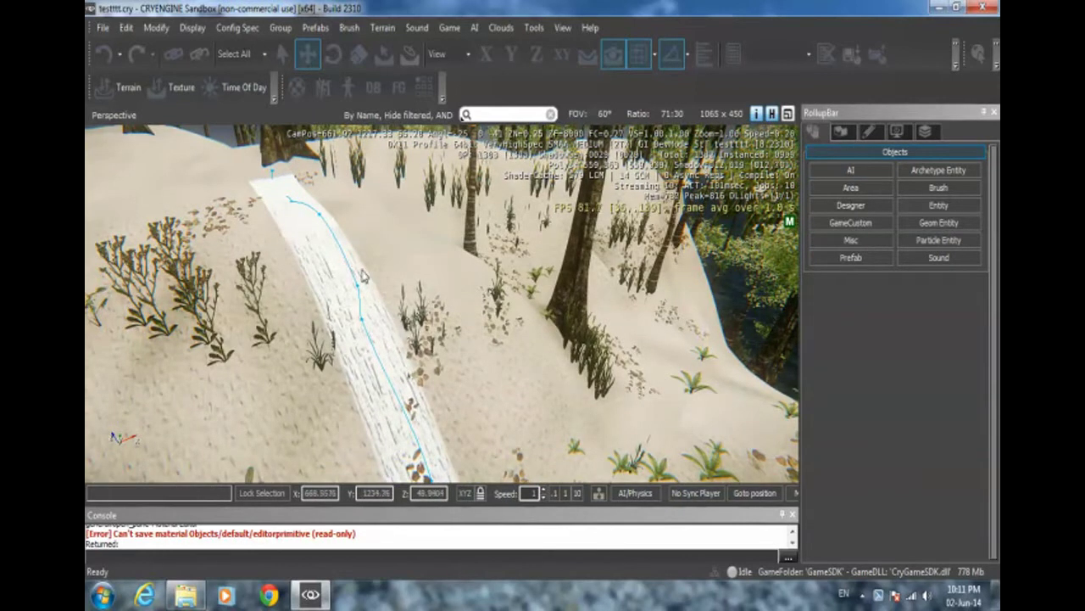
click(835, 154)
click(847, 154)
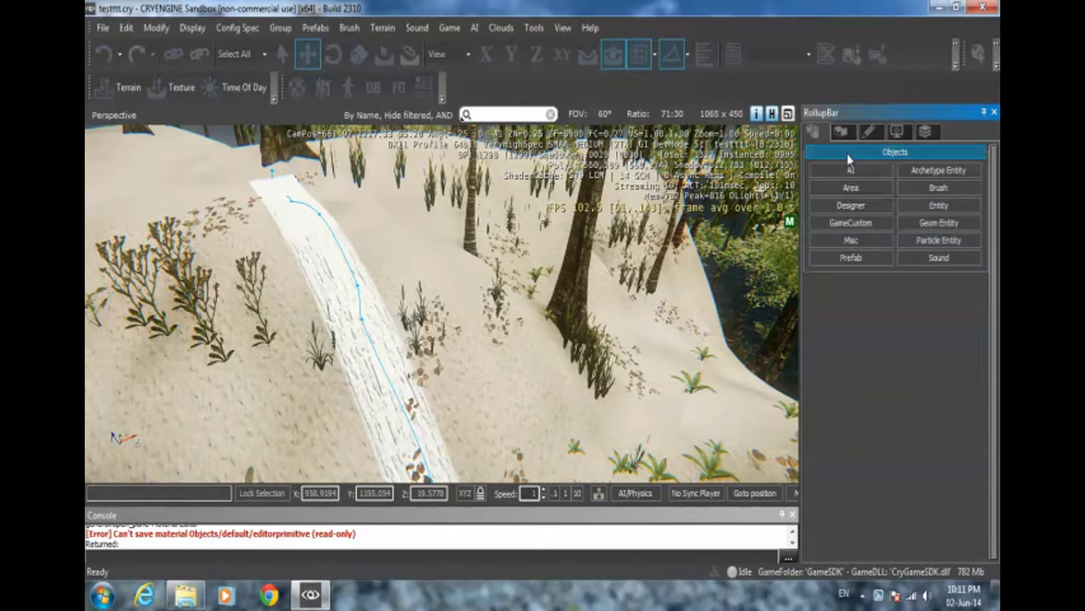
click(852, 244)
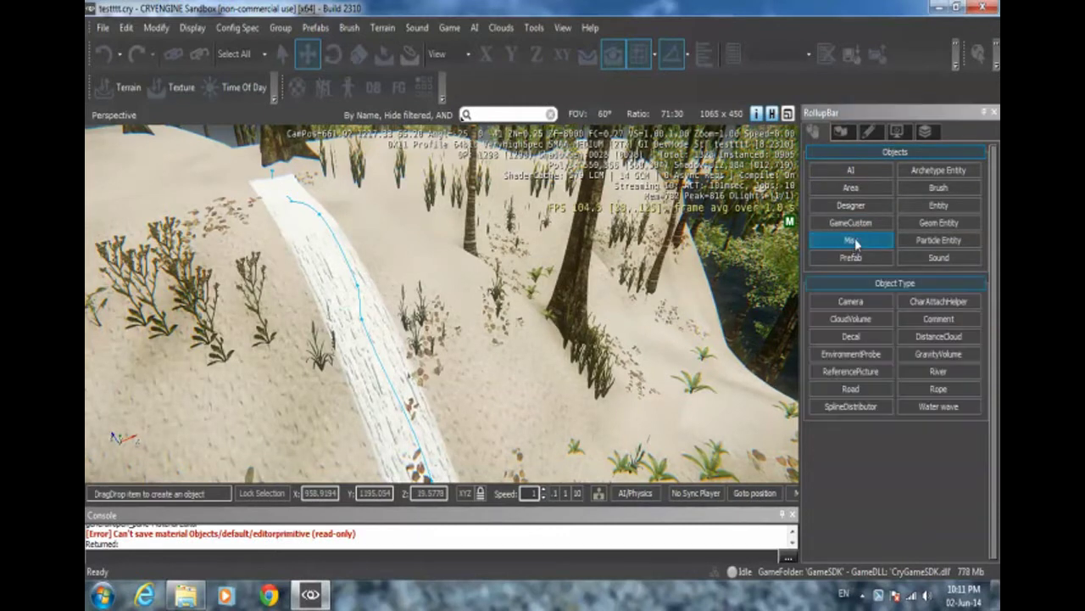
click(852, 389)
right_drag(518, 384, 528, 378)
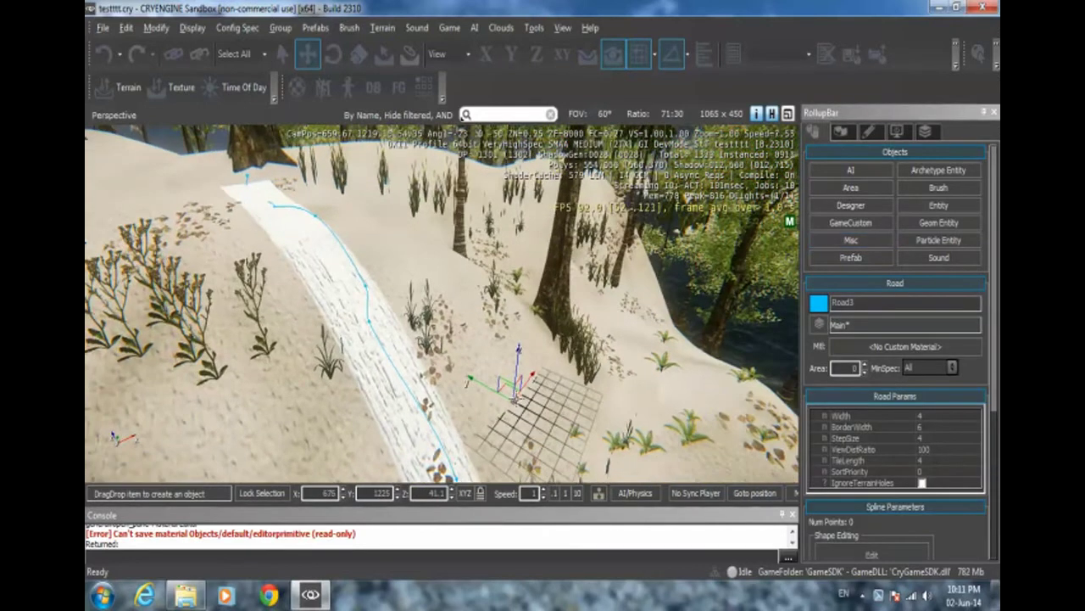
click(884, 284)
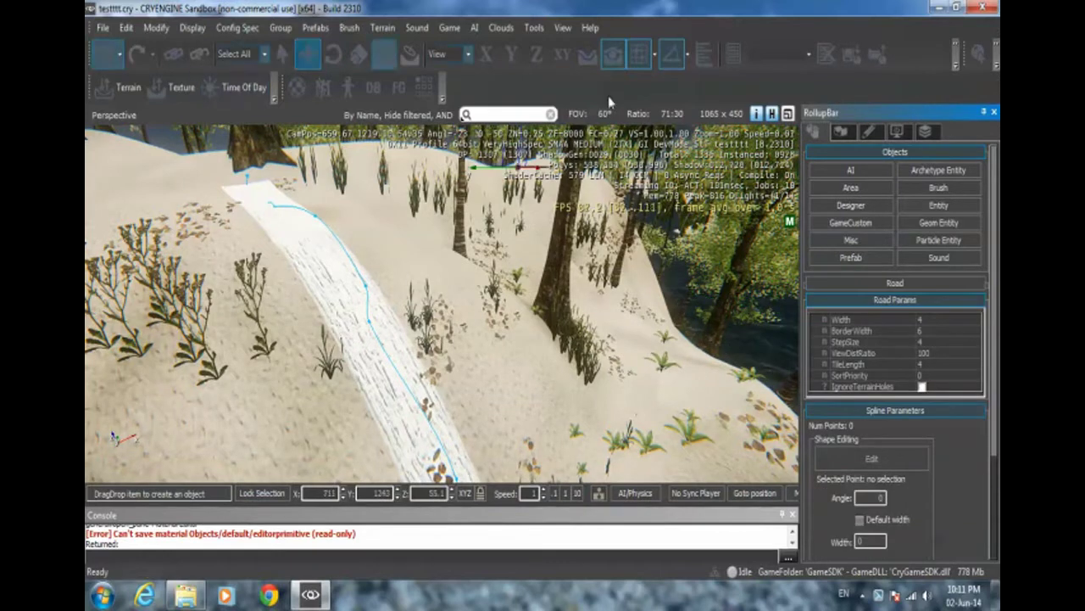
click(308, 56)
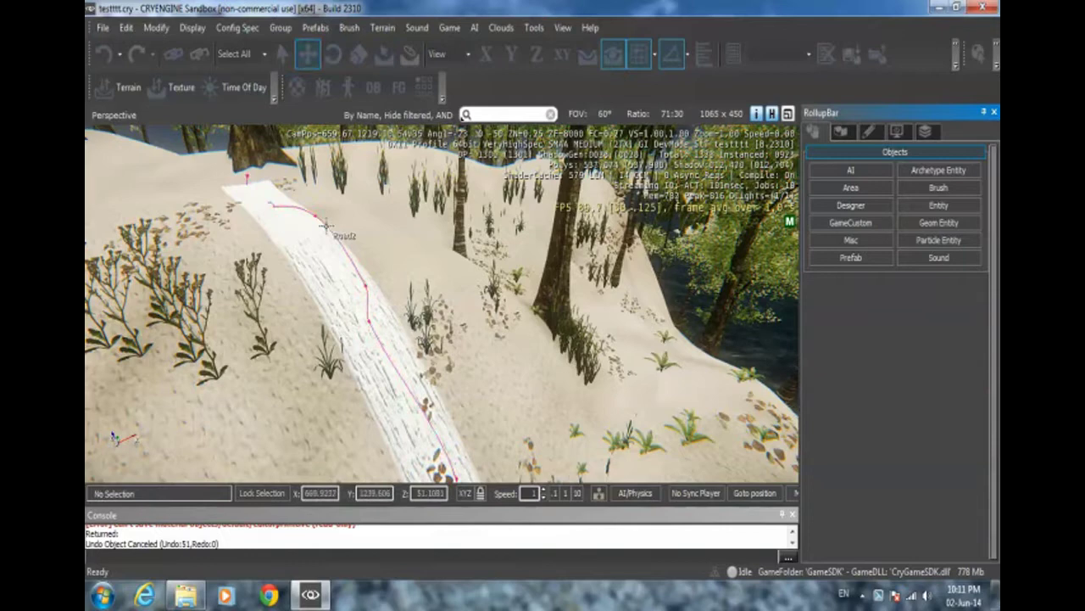
Select the white road on the slope and show its object properties with the assigned material
click(307, 56)
click(338, 261)
alt+middle_drag(607, 158, 628, 146)
alt+middle_drag(459, 247, 463, 247)
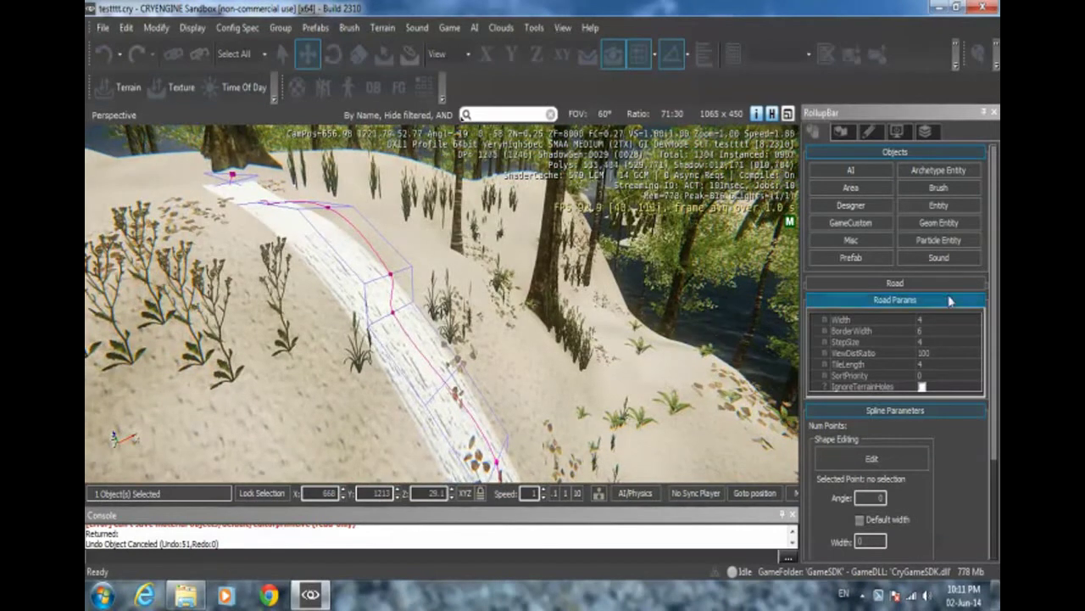
scroll(994, 253, down, 5)
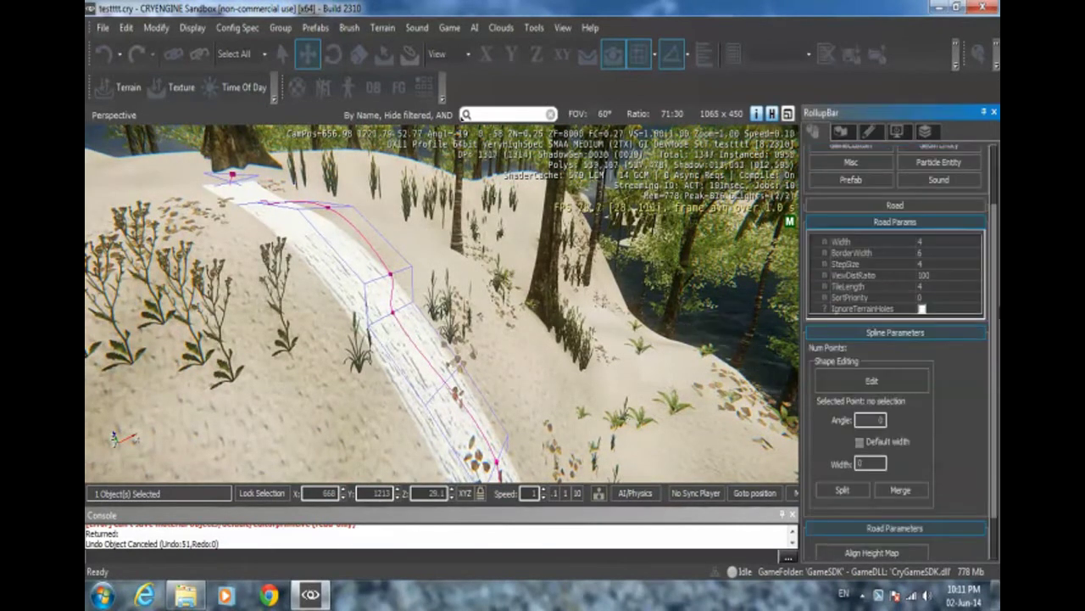
scroll(993, 254, up, 2)
scroll(899, 272, up, 3)
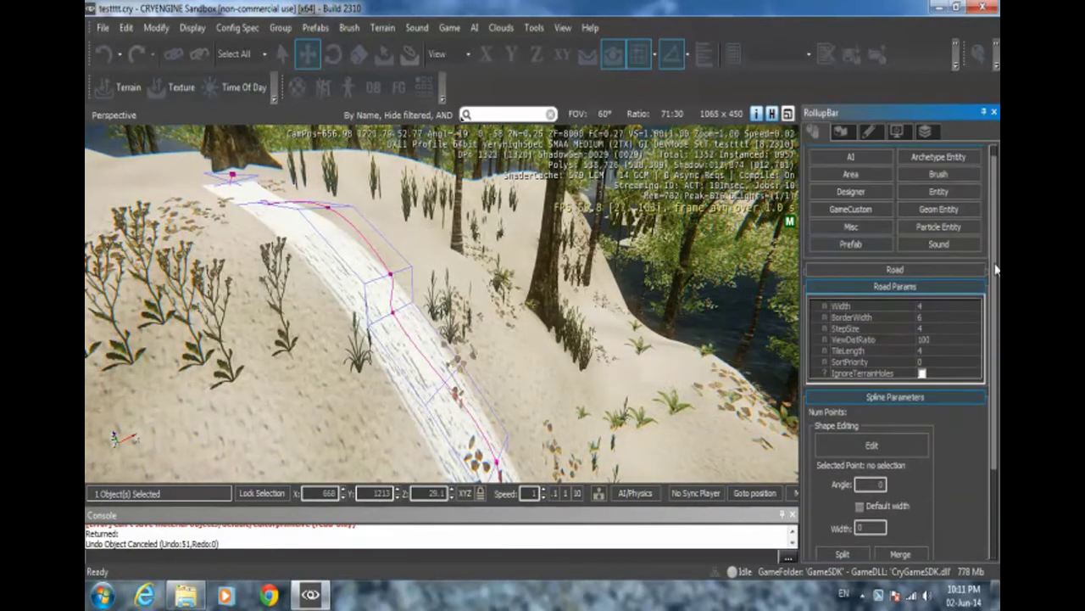
click(896, 270)
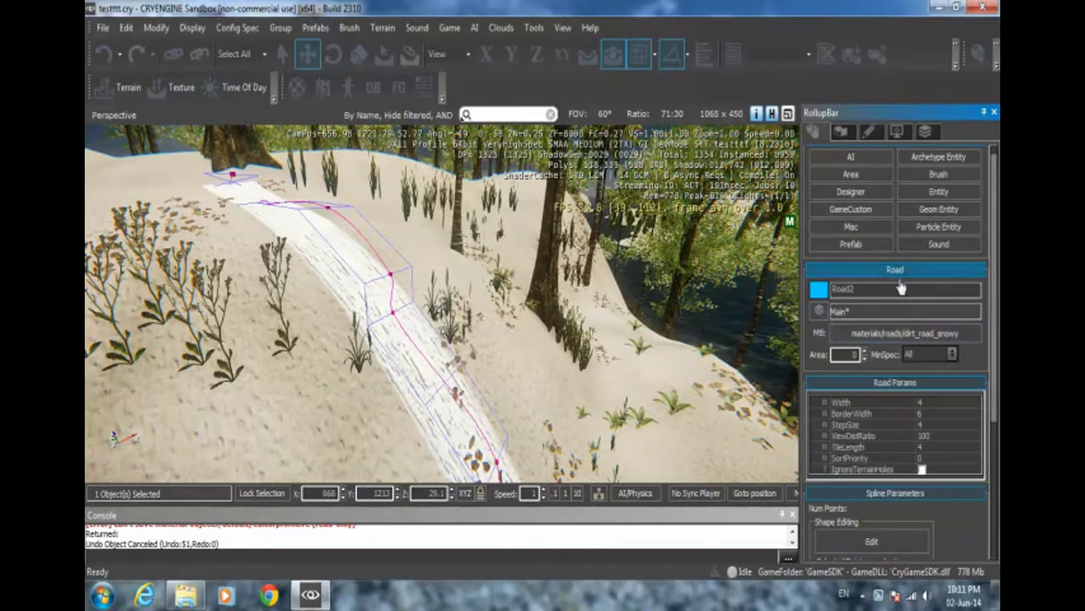
Open the road's dirt_road_snowy material in the Material Editor, keeping the road visible beside the editor window
click(868, 334)
drag(386, 98, 499, 123)
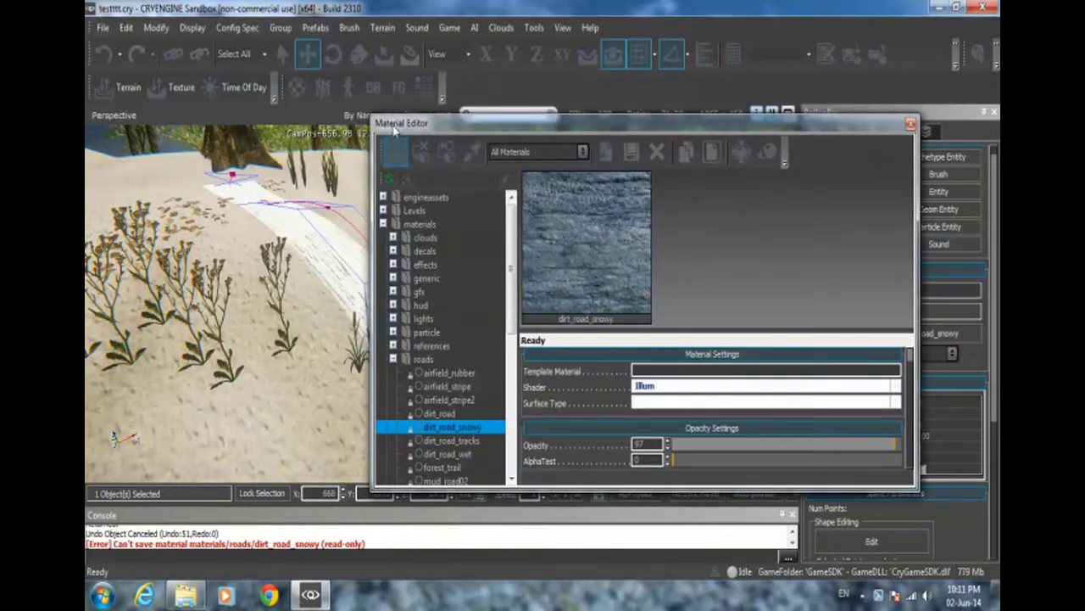
drag(397, 124, 420, 123)
mouse_move(246, 314)
right_down()
mouse_move(263, 314)
mouse_move(212, 318)
mouse_move(271, 313)
mouse_move(254, 310)
mouse_move(247, 323)
mouse_move(251, 312)
right_up()
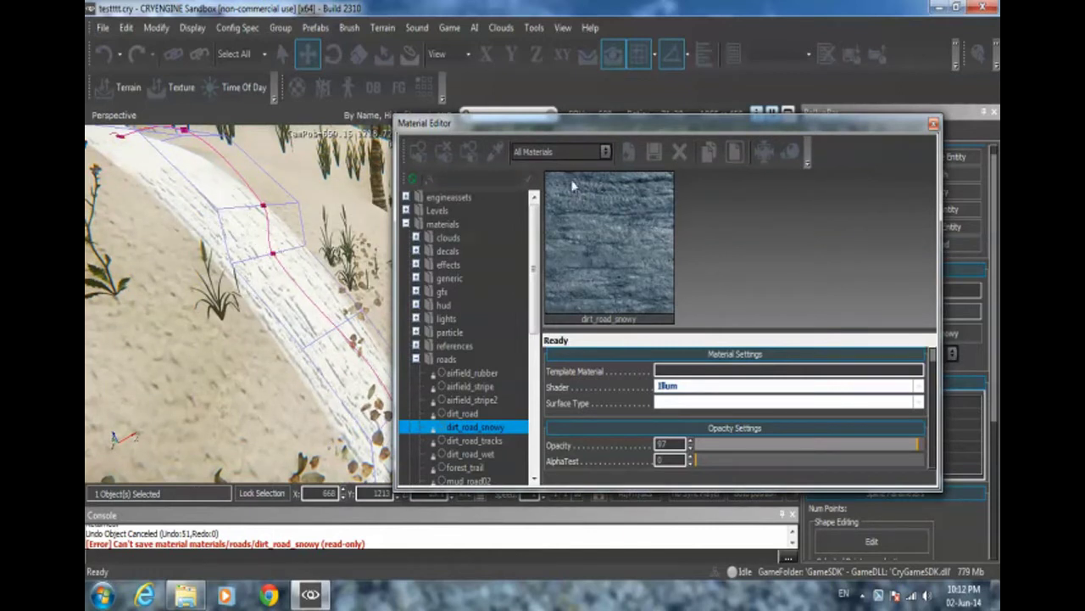
drag(608, 128, 551, 112)
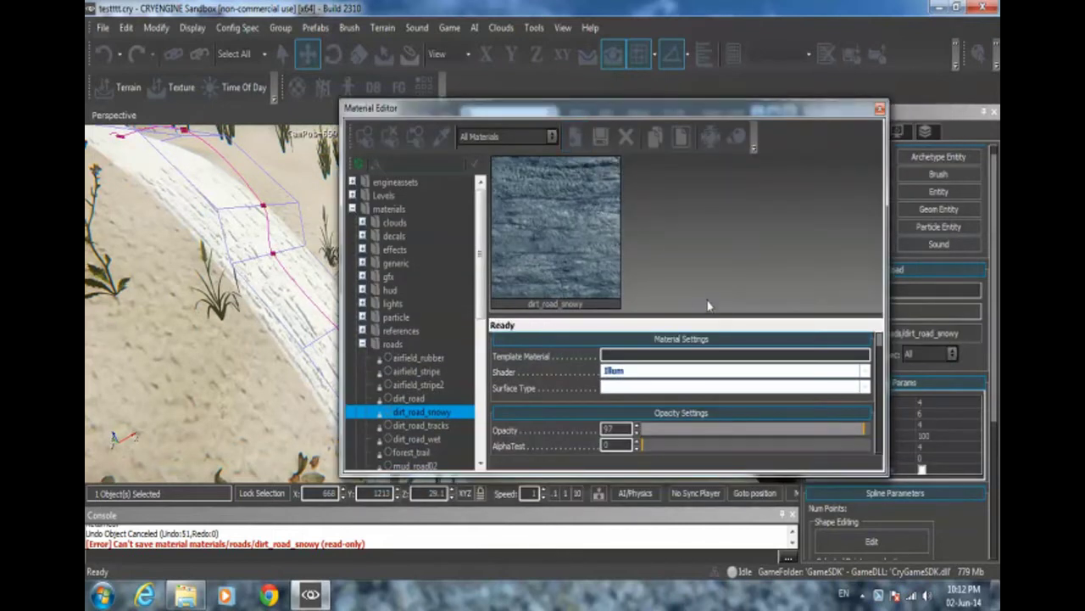
Set the dirt_road_snowy material's Opacity to 92 and its AlphaTest to 97
scroll(882, 343, down, 2)
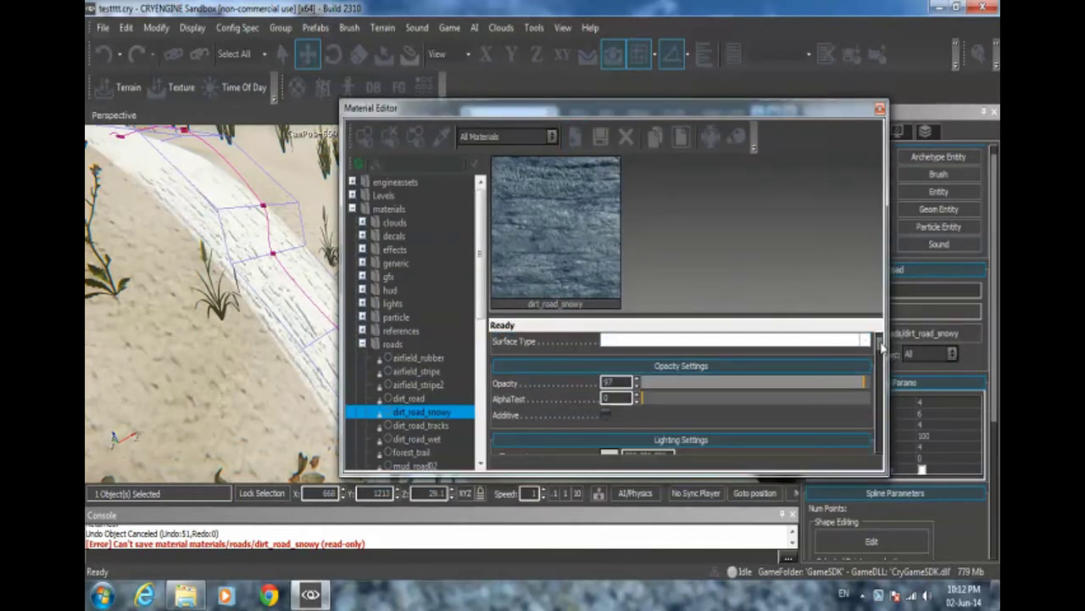
mouse_move(863, 384)
mouse_down()
mouse_move(649, 383)
mouse_move(852, 386)
mouse_up()
drag(647, 403, 865, 398)
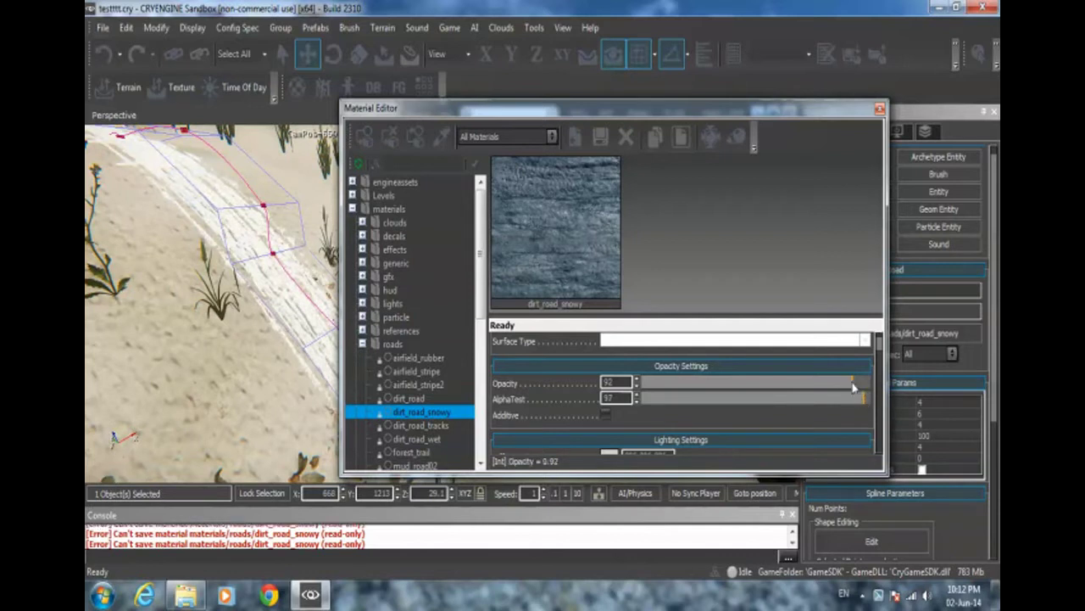
Lighten the material's Diffuse Color to 229,229,229 and set its Specular Level to 0.5
scroll(797, 413, down, 2)
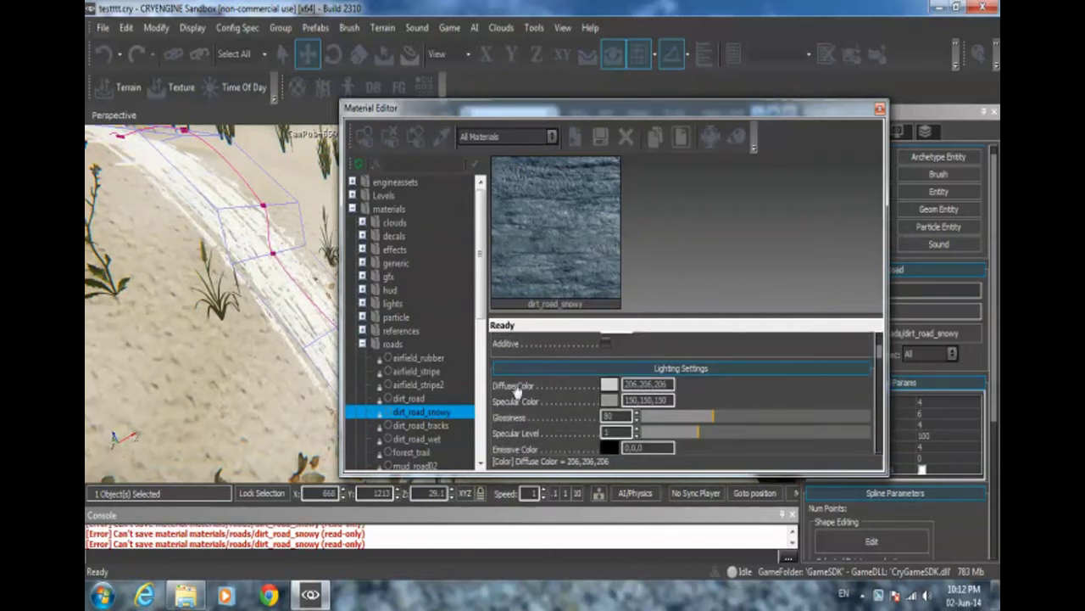
click(608, 386)
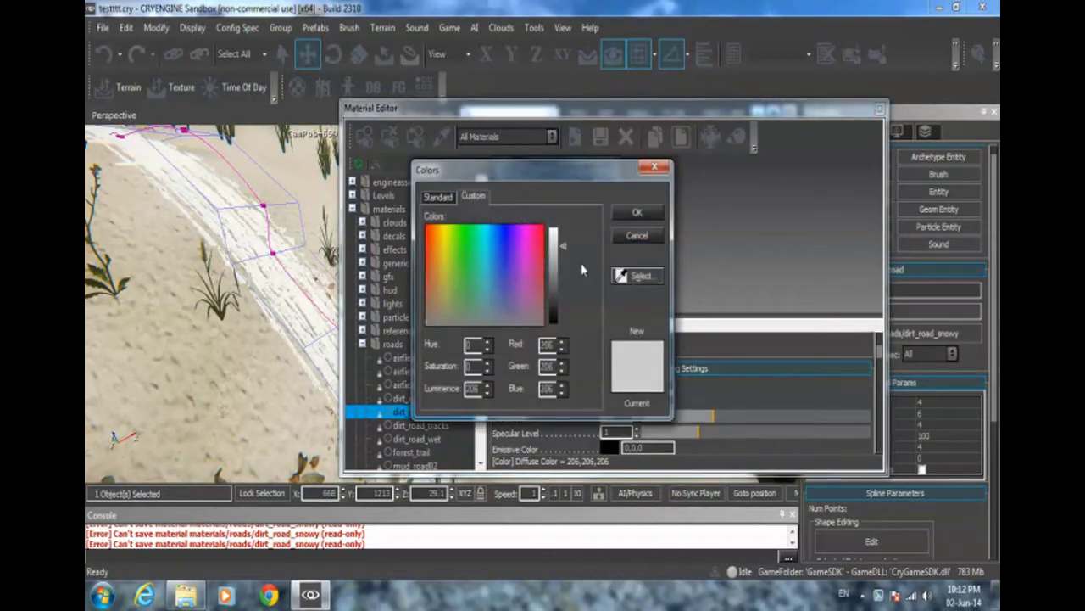
mouse_move(563, 248)
mouse_down()
mouse_move(562, 307)
mouse_move(569, 259)
mouse_move(574, 311)
mouse_move(563, 236)
mouse_up()
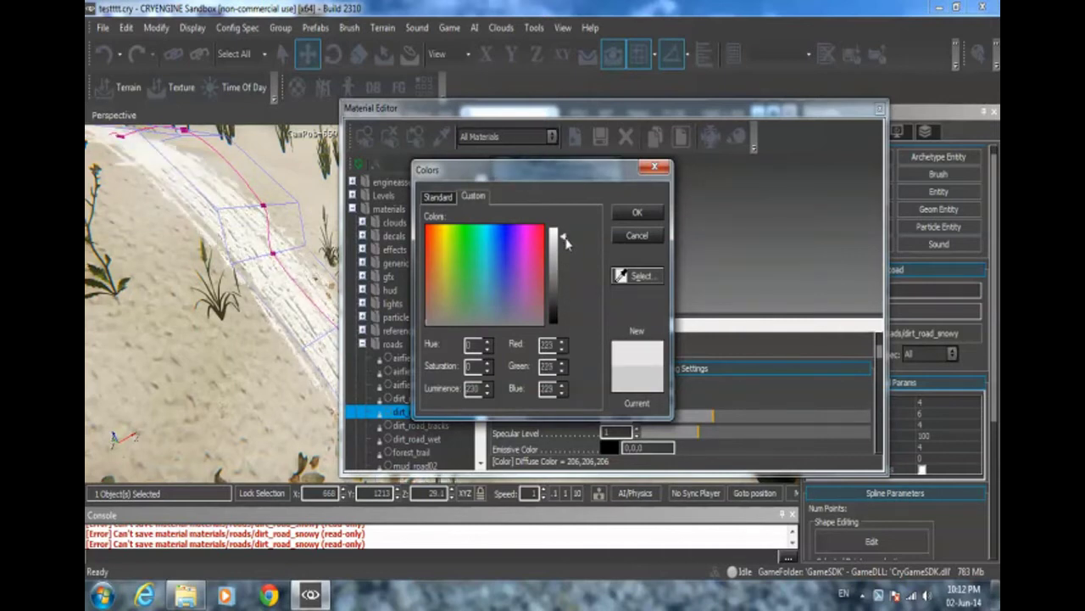
click(638, 212)
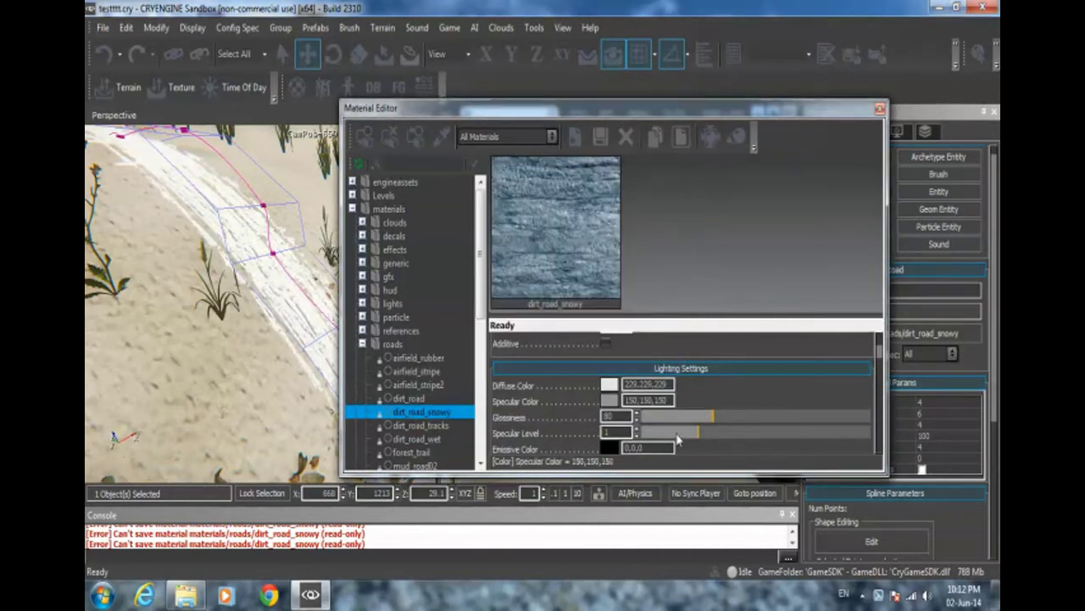
mouse_move(670, 434)
mouse_down()
mouse_move(658, 434)
mouse_move(699, 436)
mouse_up()
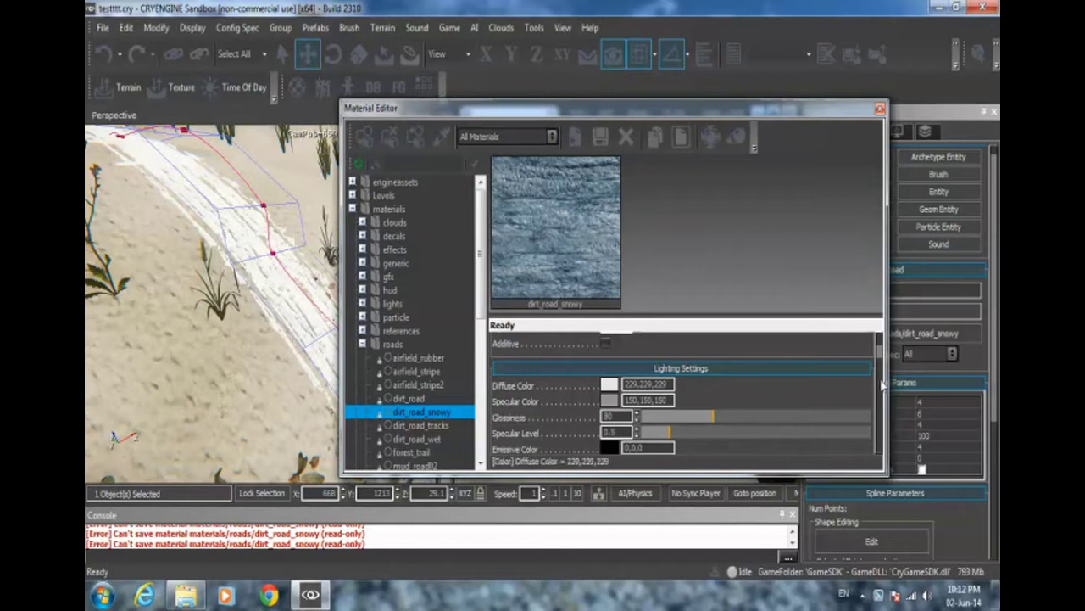
Preview the material's diffuse, specular, bumpmap and heightmap textures and look over the remaining texture map slots
drag(880, 360, 883, 406)
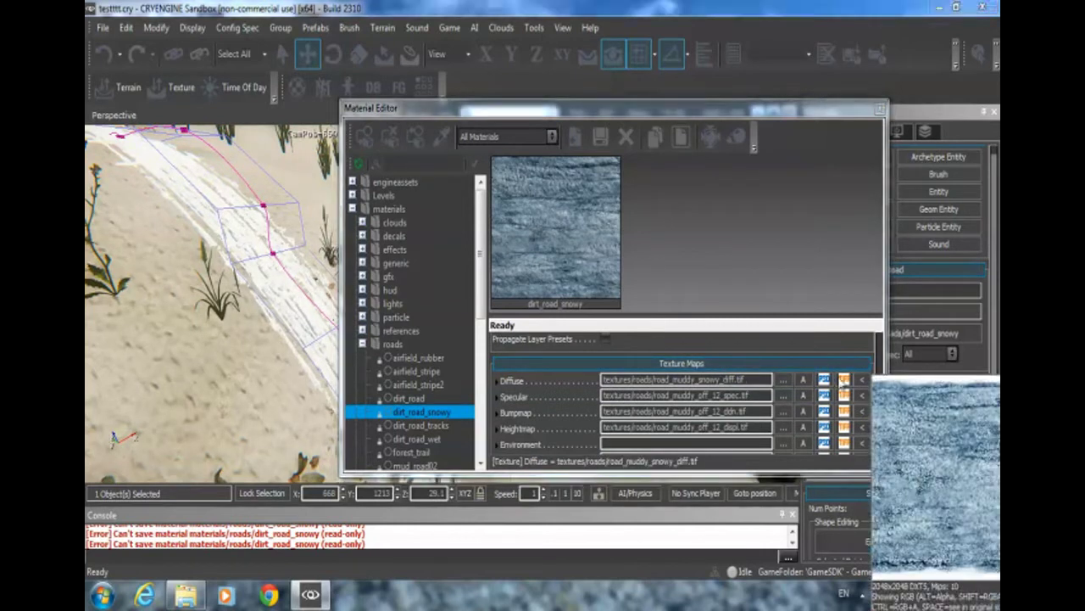
drag(778, 114, 734, 103)
drag(836, 383, 836, 382)
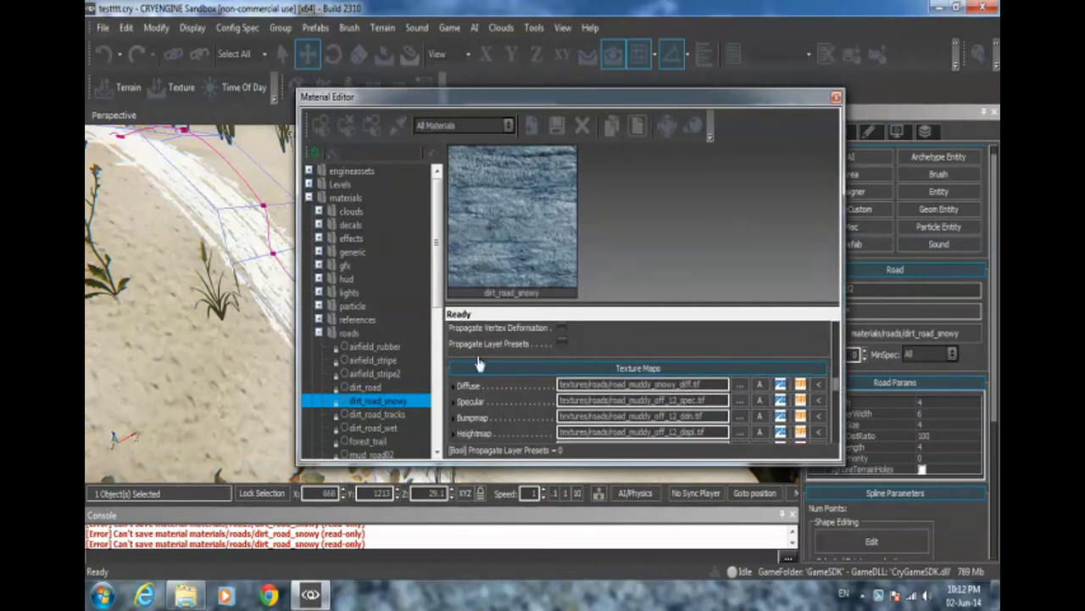
mouse_move(477, 388)
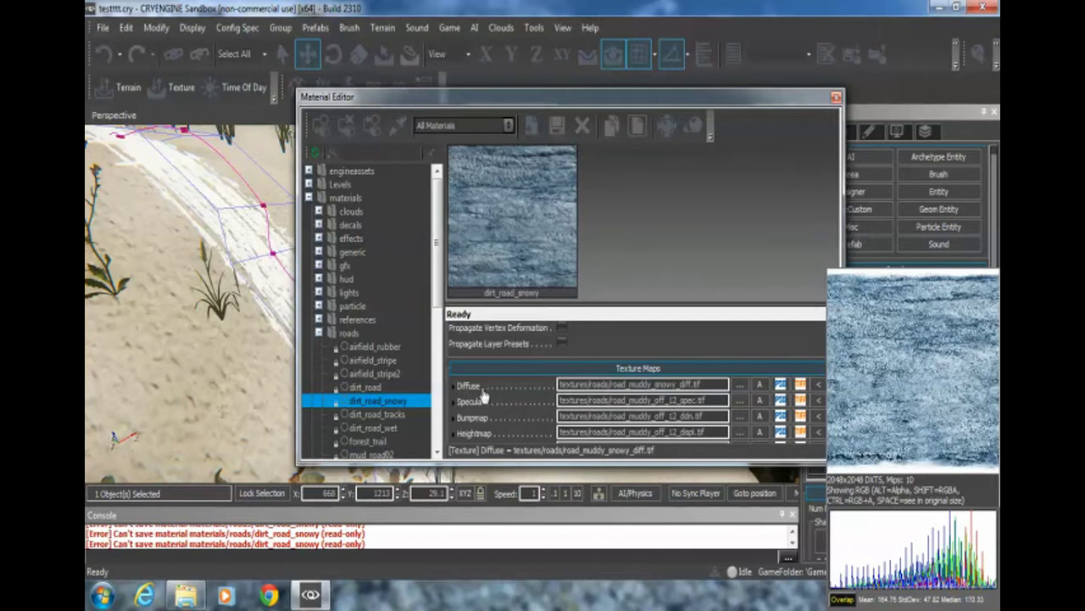
mouse_move(481, 407)
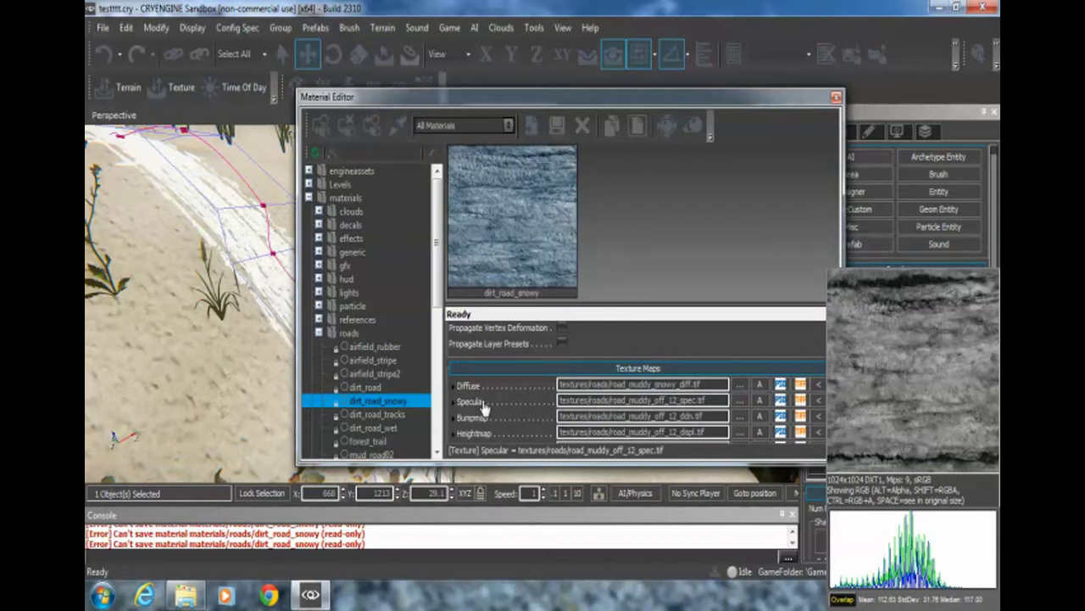
mouse_move(486, 426)
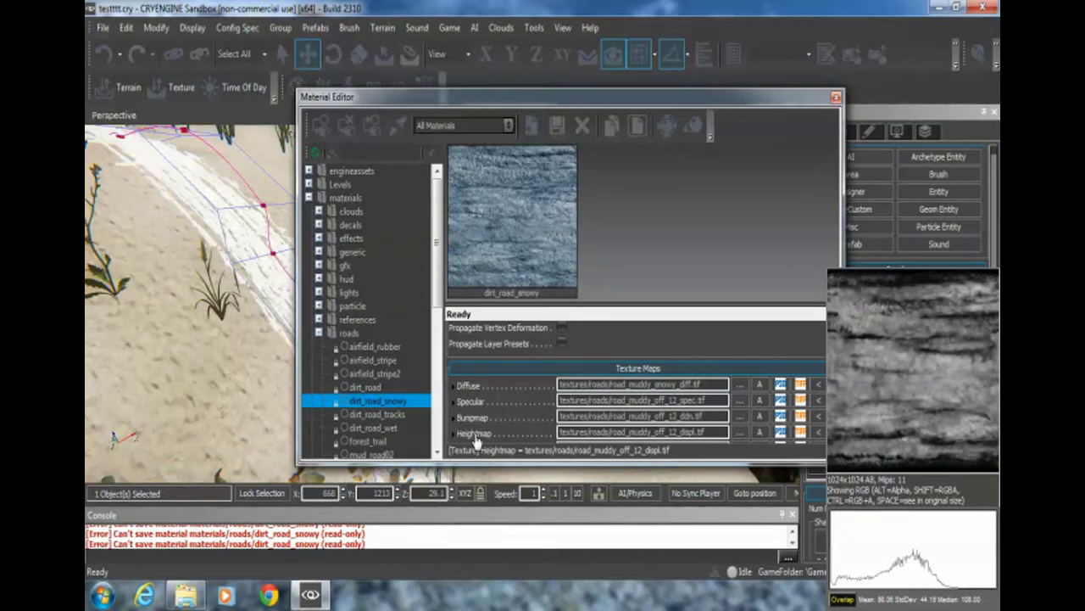
drag(648, 98, 615, 95)
scroll(647, 363, down, 1)
scroll(651, 365, down, 10)
scroll(655, 400, up, 10)
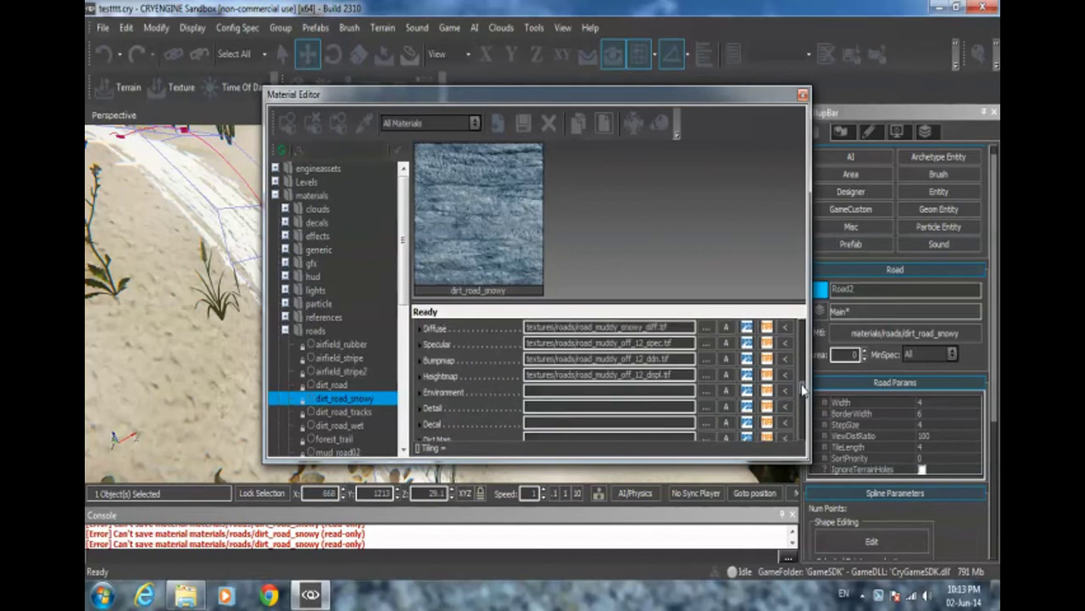
Change the material's Diffuse Color to the turquoise green 131,229,187 and close the Material Editor
scroll(803, 389, up, 6)
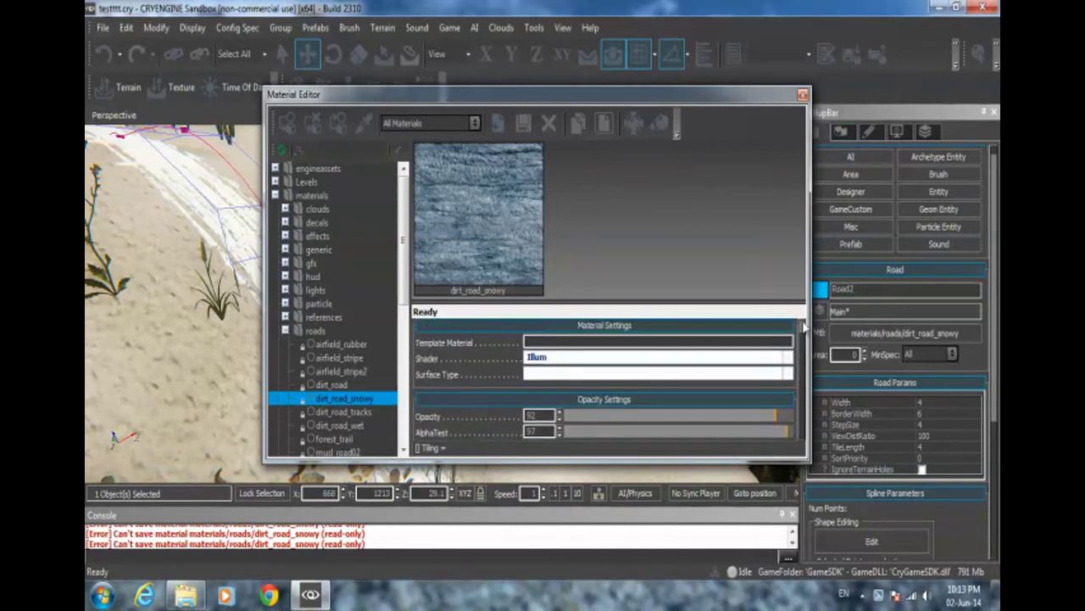
scroll(651, 393, down, 2)
scroll(651, 393, down, 3)
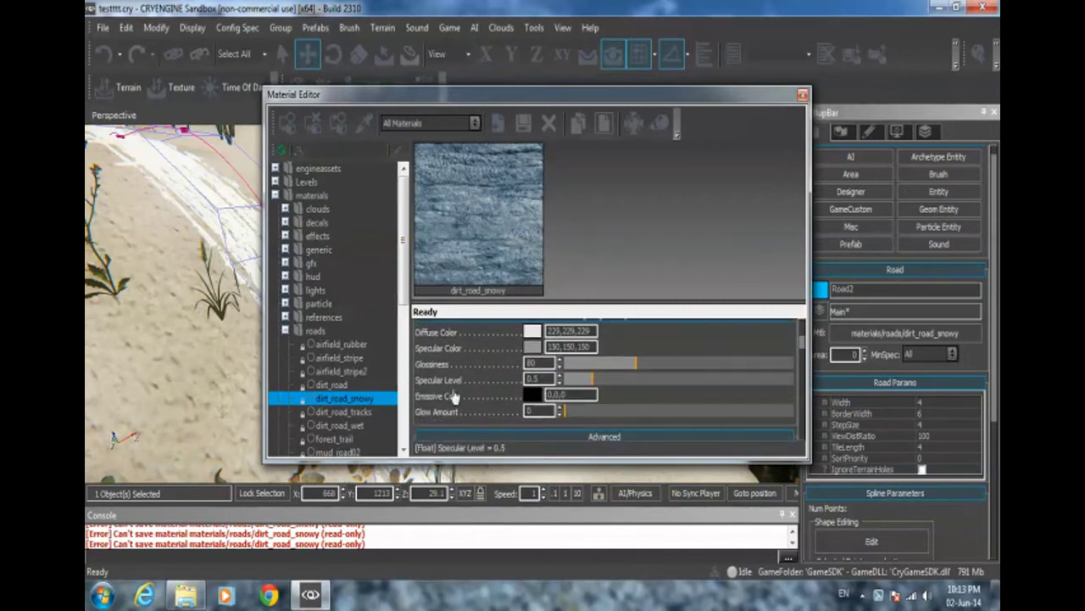
scroll(597, 396, up, 1)
click(531, 370)
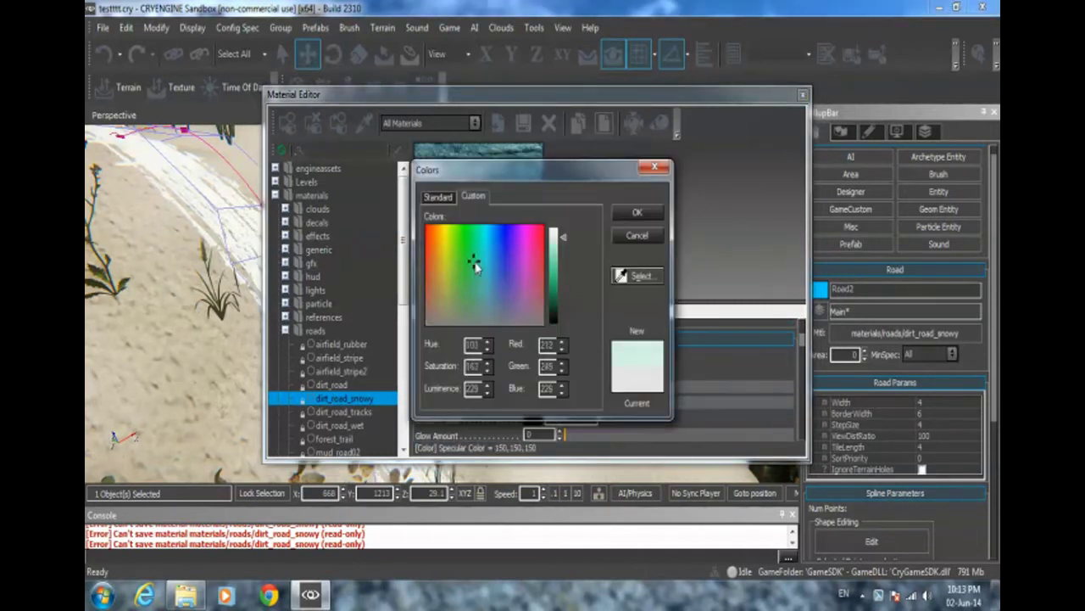
mouse_move(563, 268)
mouse_down()
mouse_move(556, 284)
mouse_move(555, 271)
mouse_up()
click(637, 212)
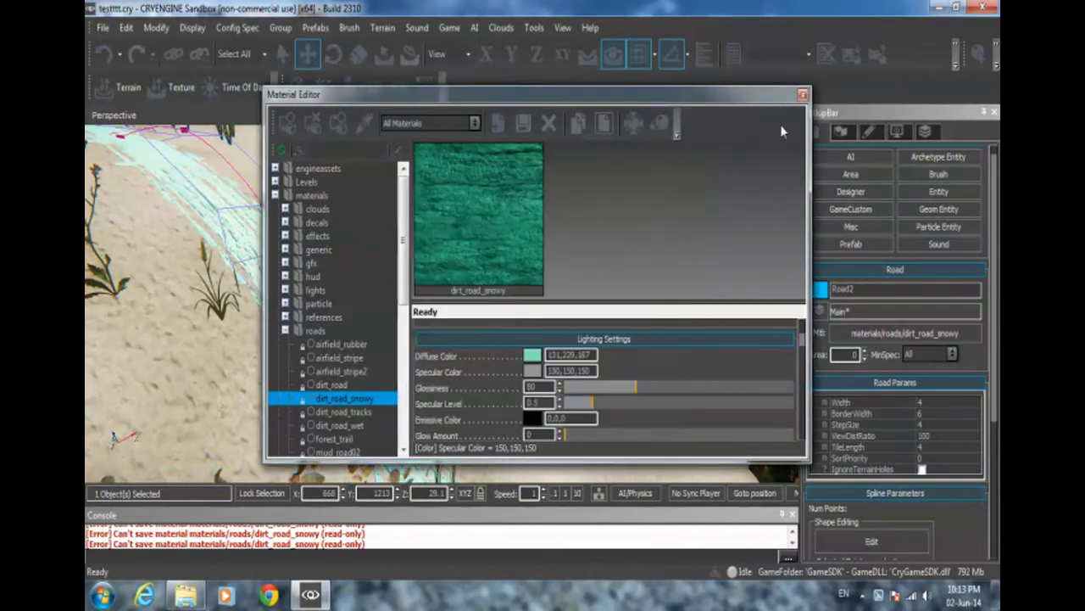
click(803, 94)
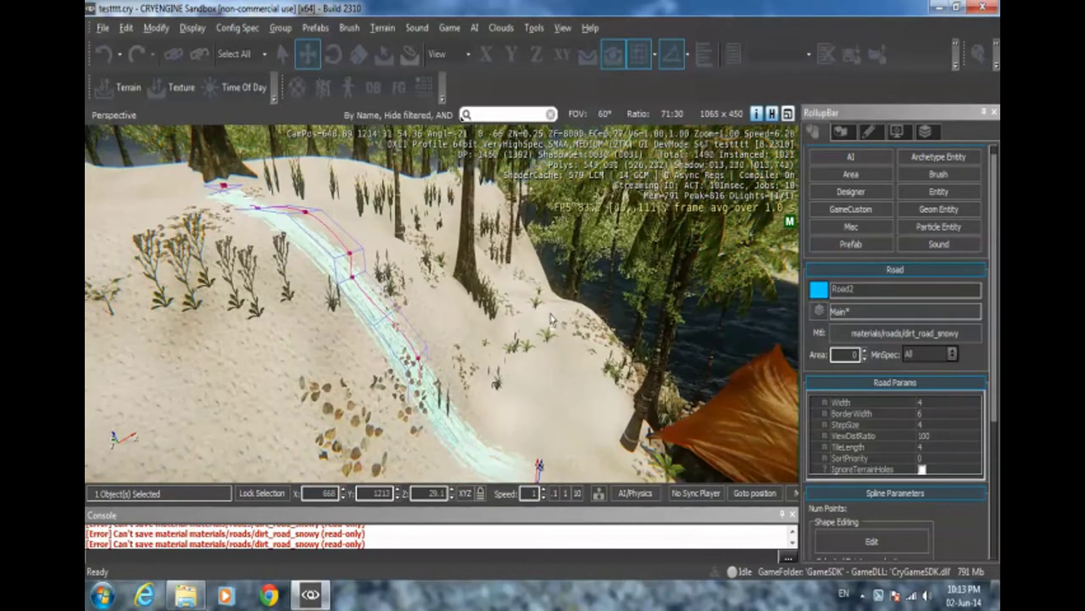
Deselect the road and inspect its new colour on the slope from closer up
right_drag(627, 334, 638, 335)
click(643, 317)
key(w)
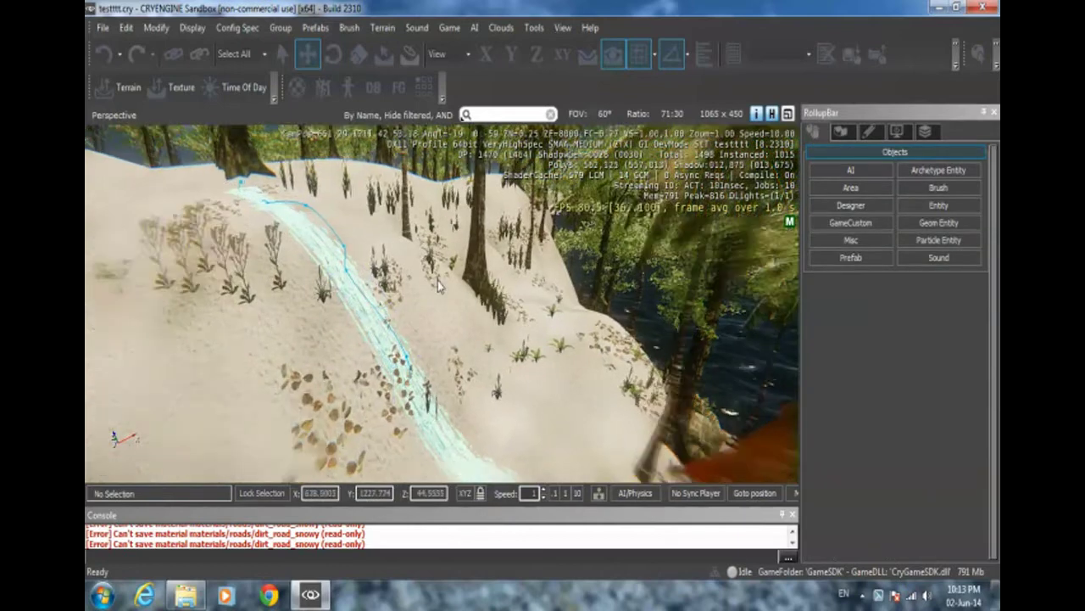
mouse_move(451, 290)
right_down()
mouse_move(411, 290)
mouse_move(458, 296)
right_up()
key(a)
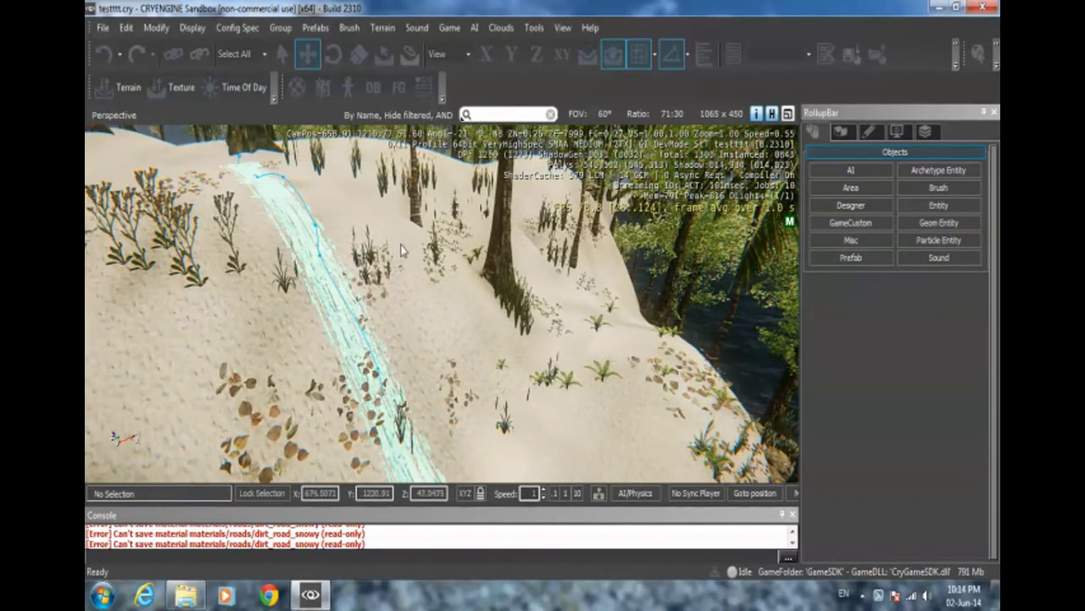
Switch to the desktop, refresh it and try to open the testpic image
middle_drag(406, 251, 473, 277)
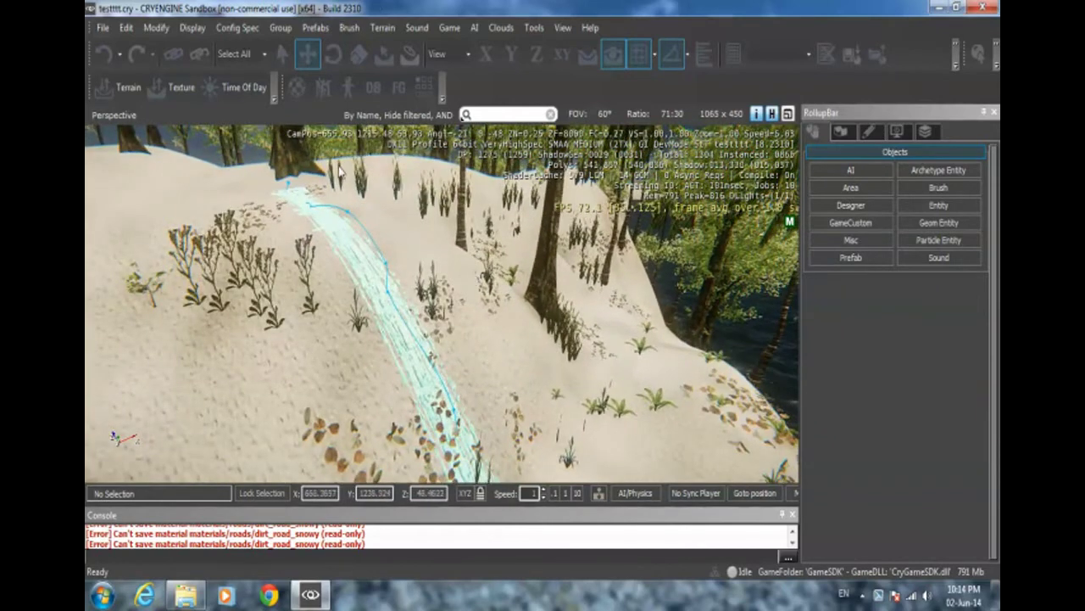
click(936, 8)
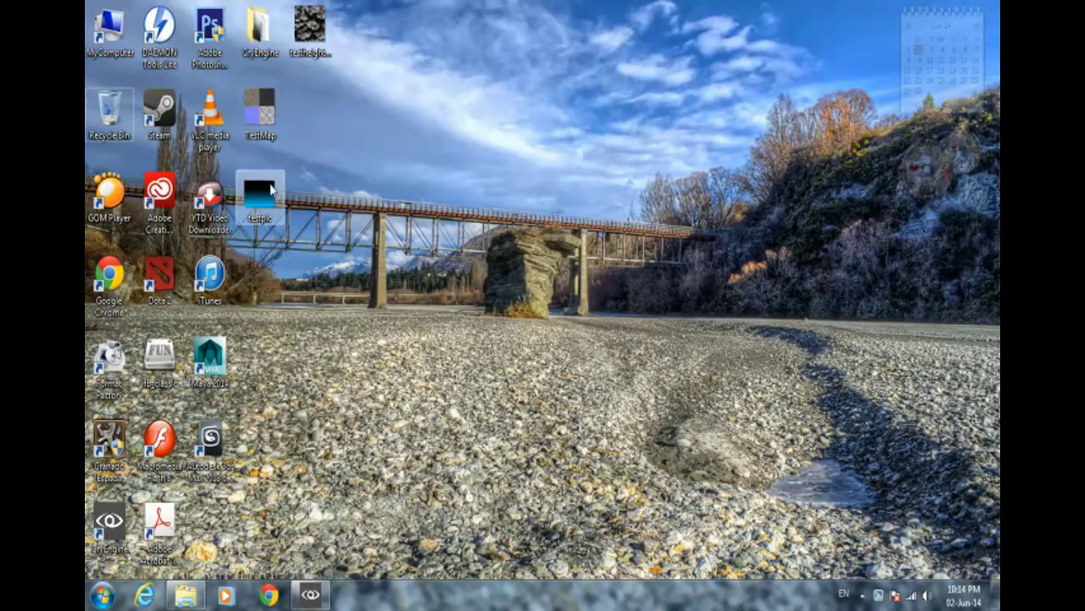
right_click(359, 161)
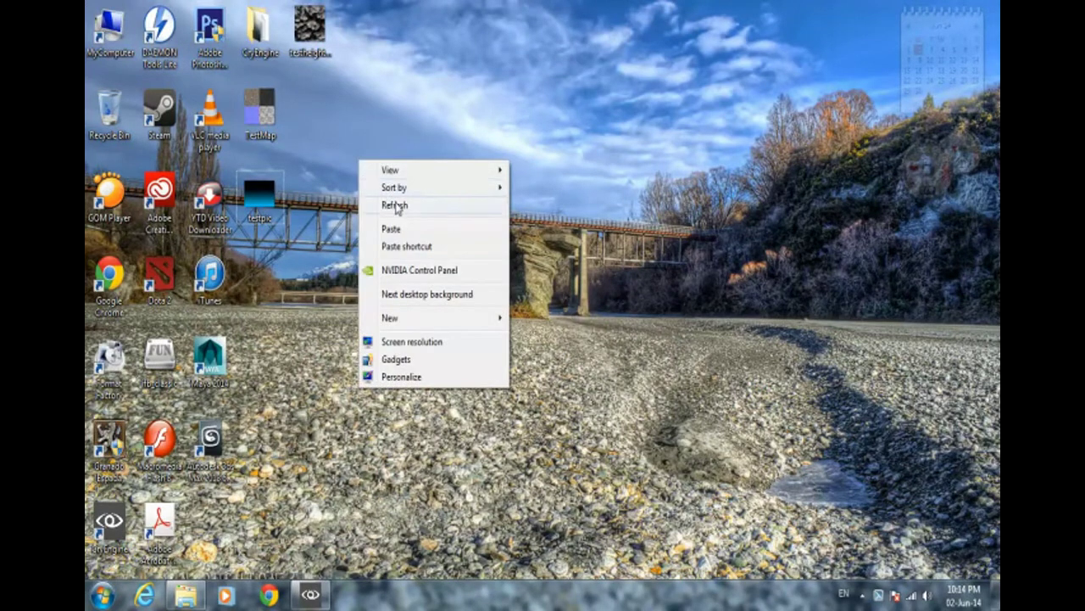
click(393, 206)
double_click(268, 202)
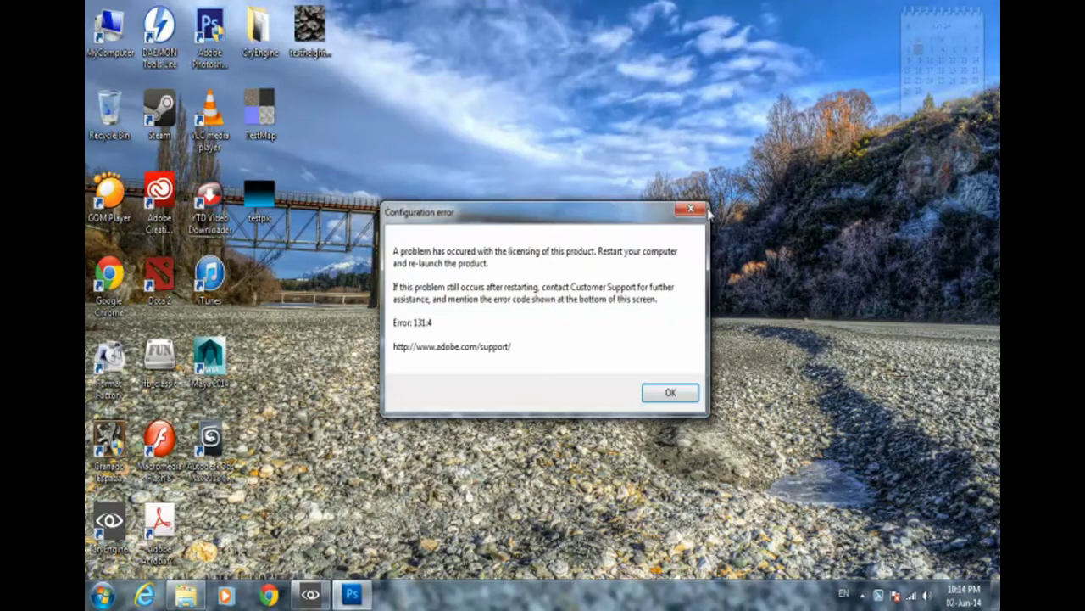
key(Return)
Check the file type of the testpic image in its properties
right_click(259, 200)
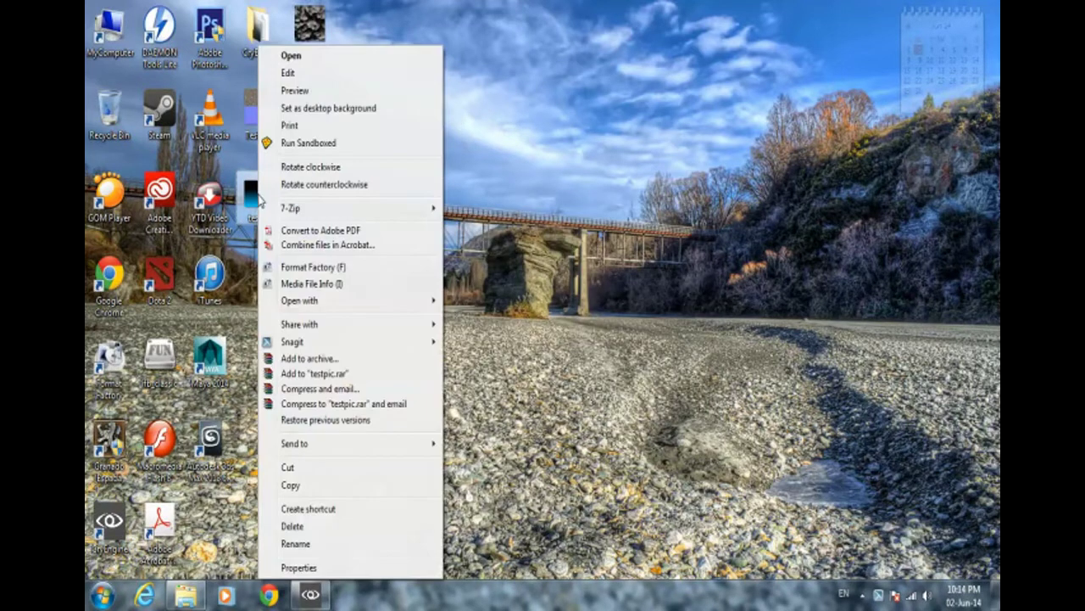
click(573, 178)
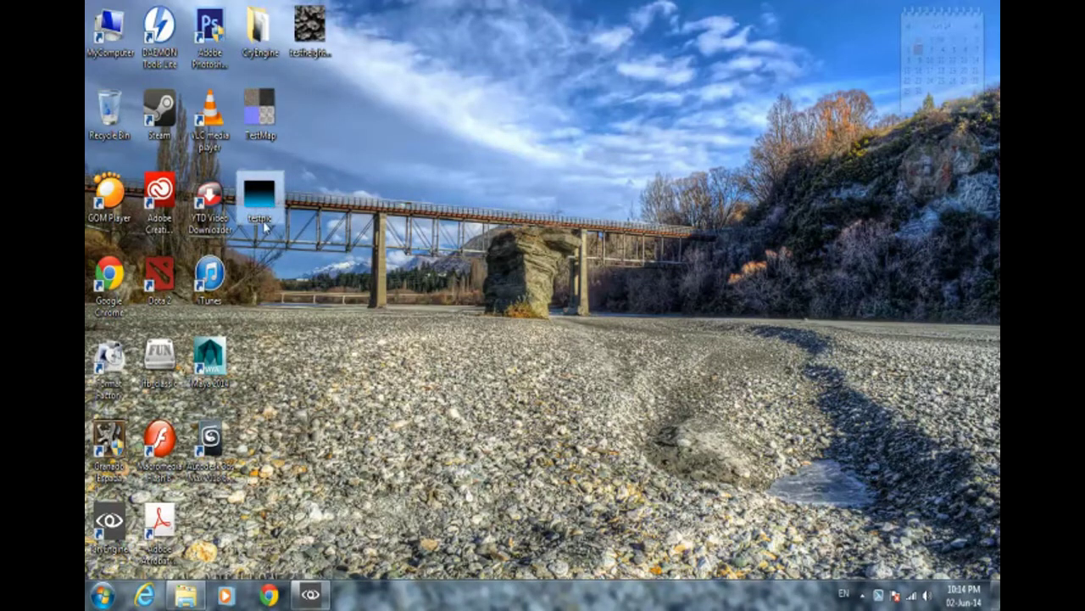
right_click(263, 222)
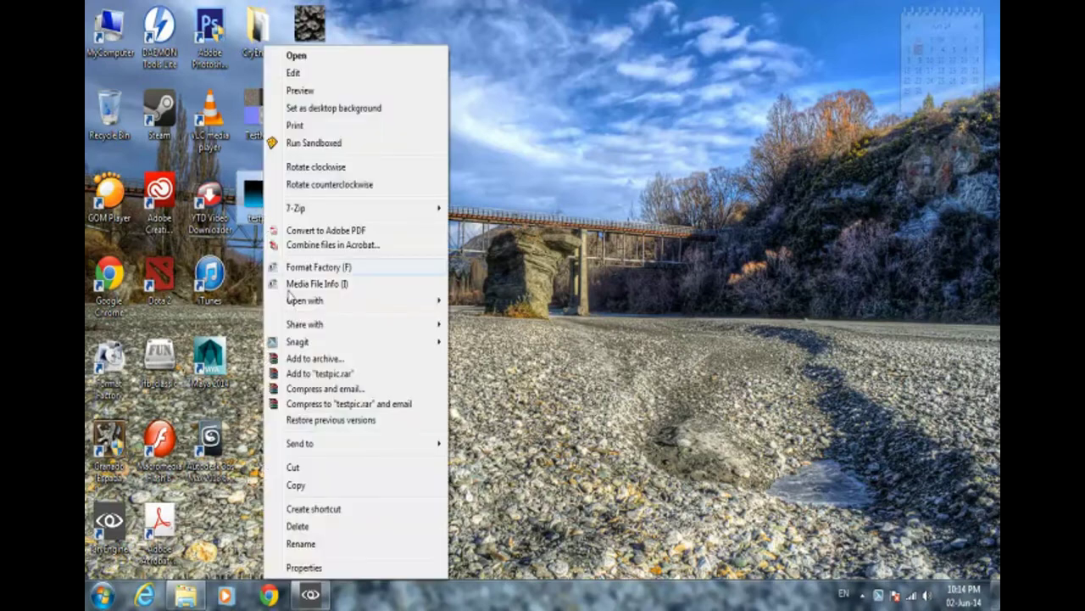
click(297, 565)
drag(376, 190, 423, 185)
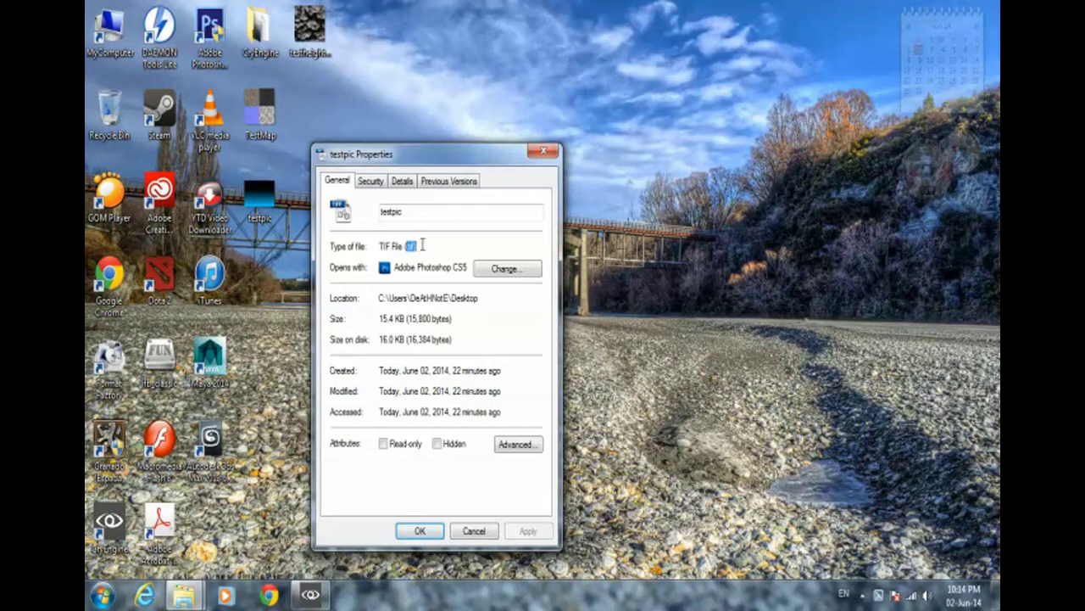
click(542, 152)
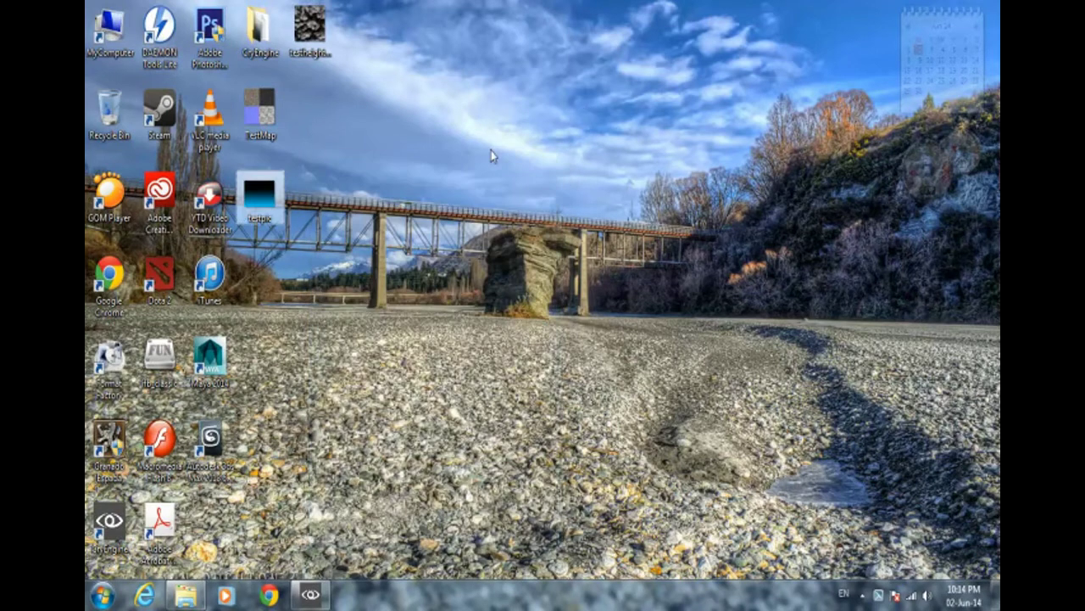
Copy the testpic TIF file from the desktop into the GameSDK folder inside Program\CryEngine, then close the folder window
right_click(280, 188)
click(306, 485)
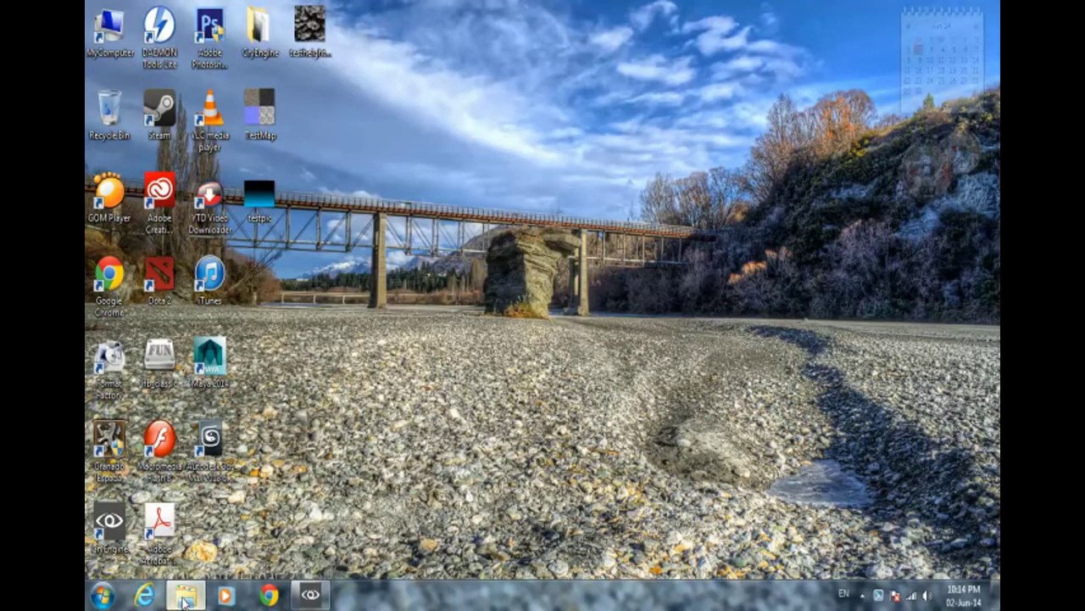
click(185, 602)
drag(475, 70, 566, 66)
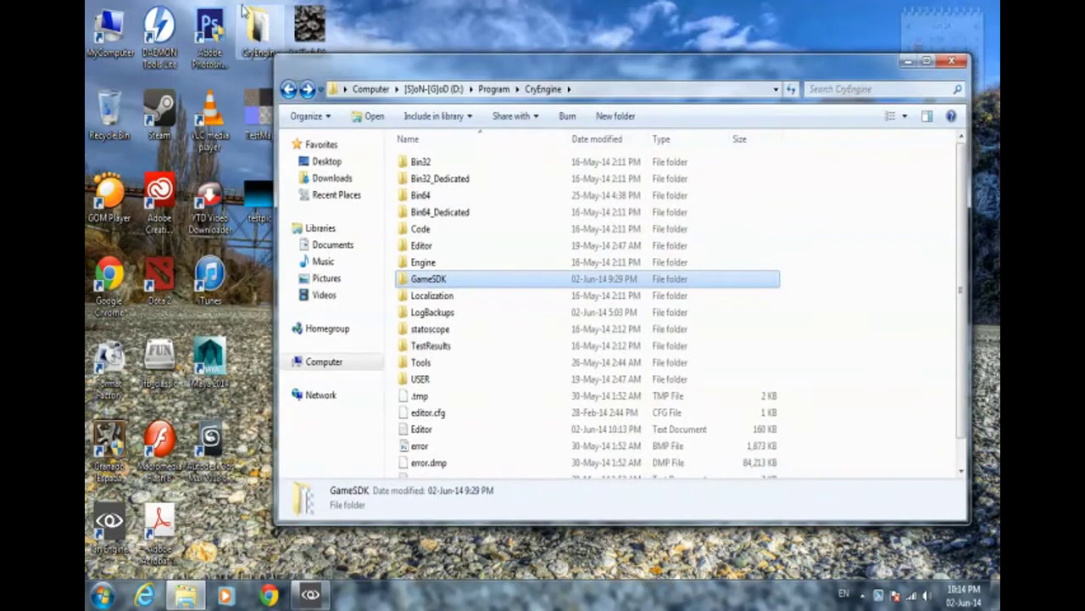
click(288, 89)
click(307, 89)
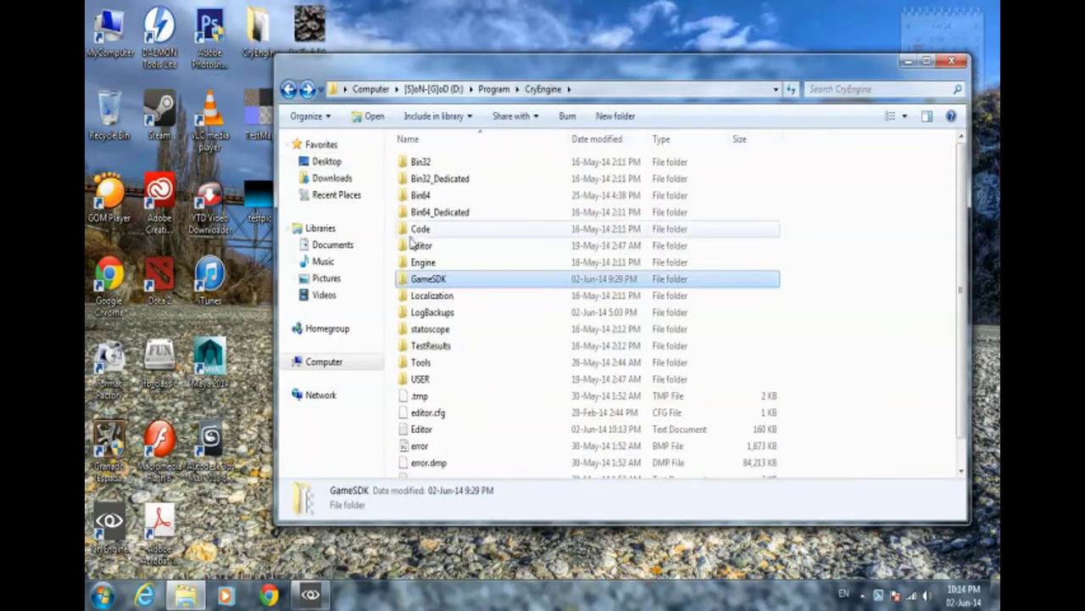
double_click(427, 281)
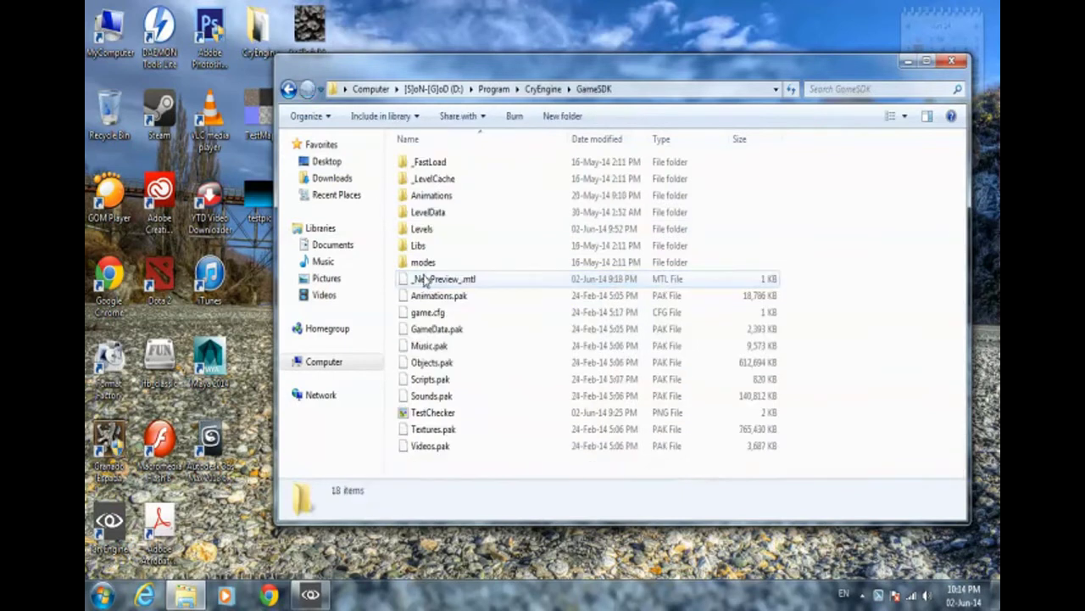
right_click(454, 479)
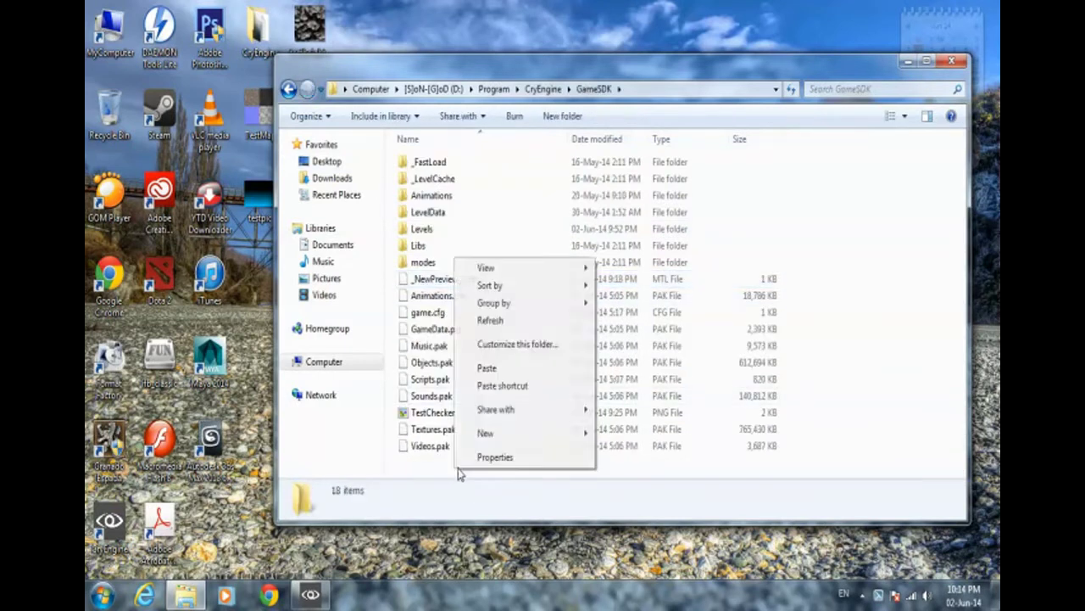
click(494, 368)
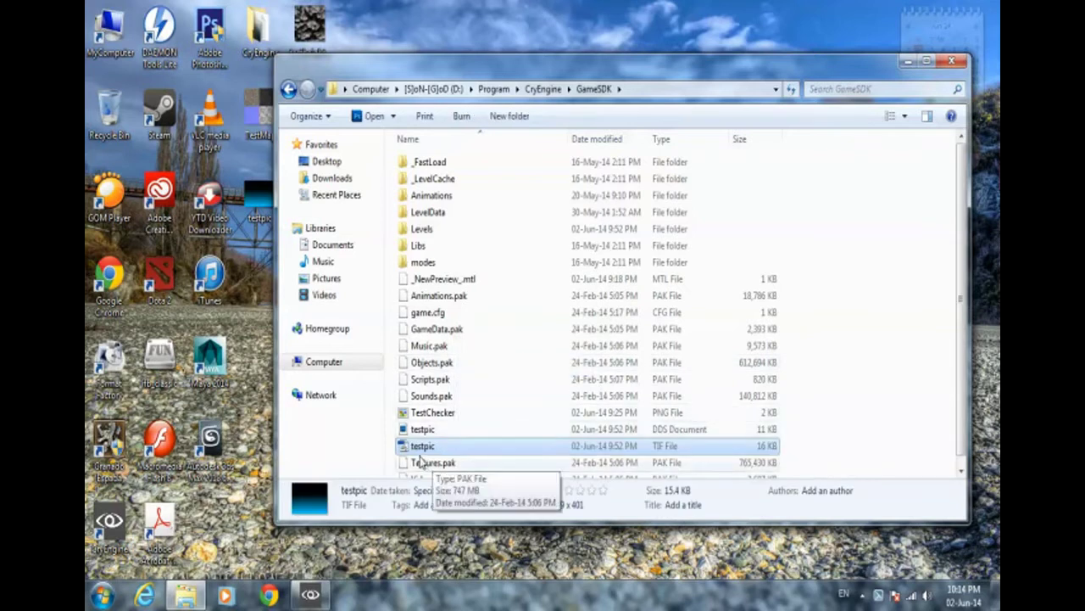
scroll(489, 433, down, 1)
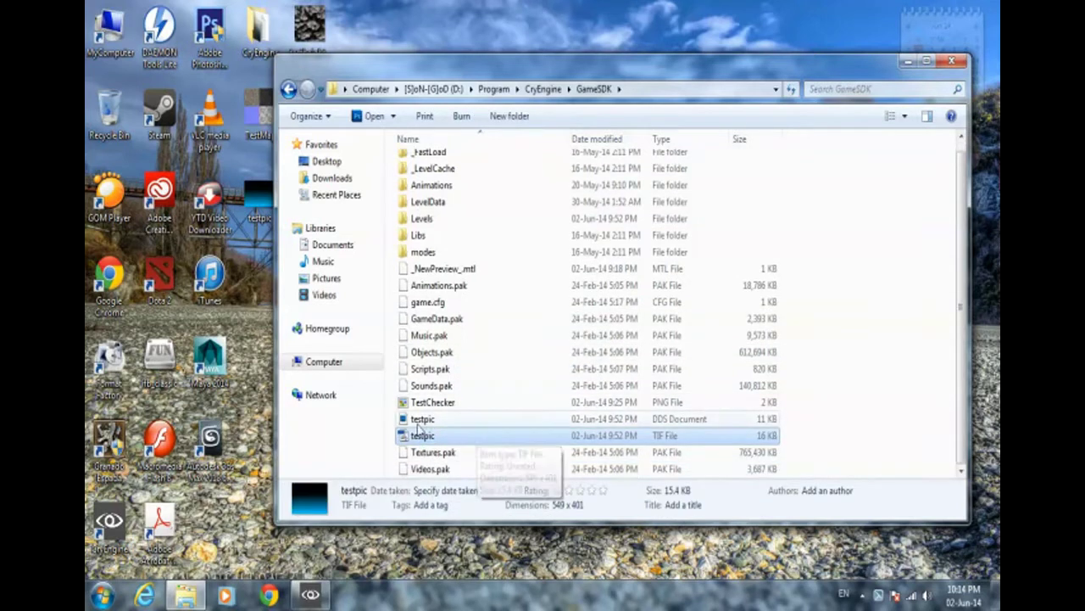
key(F2)
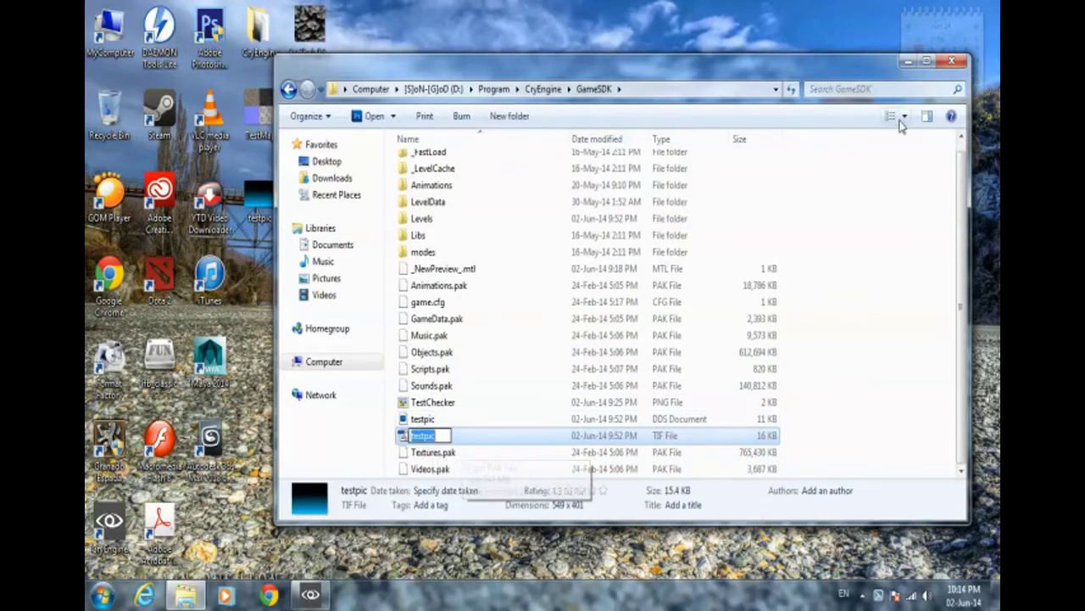
click(952, 64)
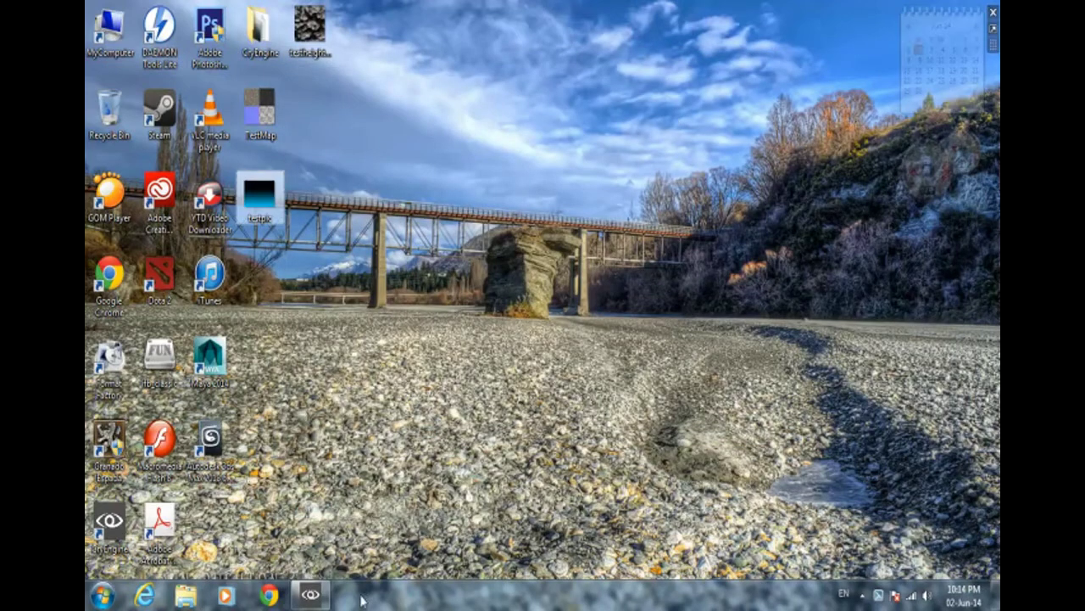
Switch back to CryEngine Sandbox and open the Material Editor
click(311, 594)
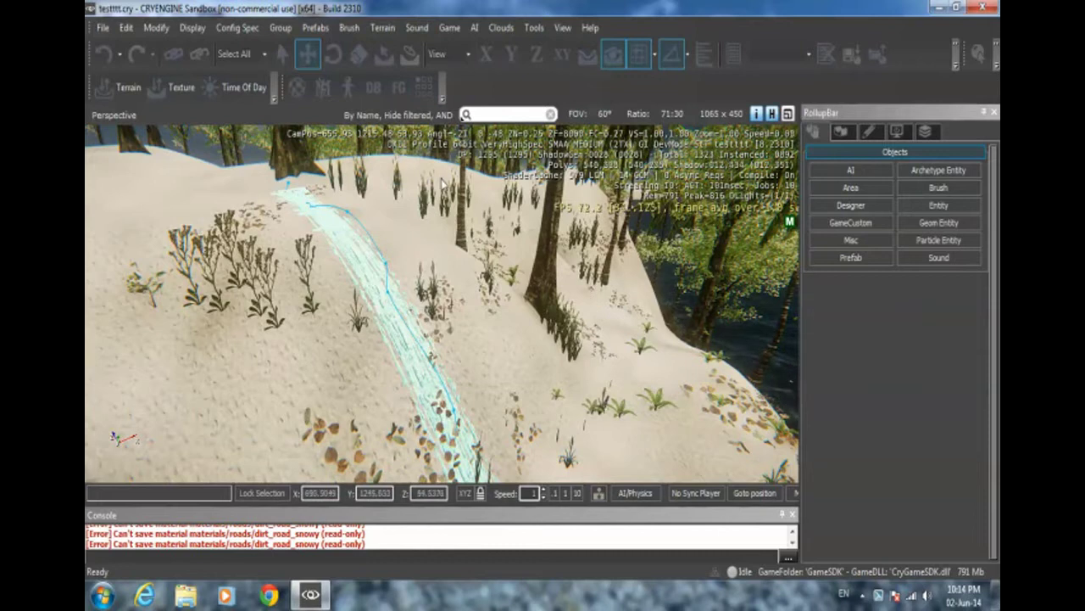
click(297, 89)
drag(312, 96, 269, 104)
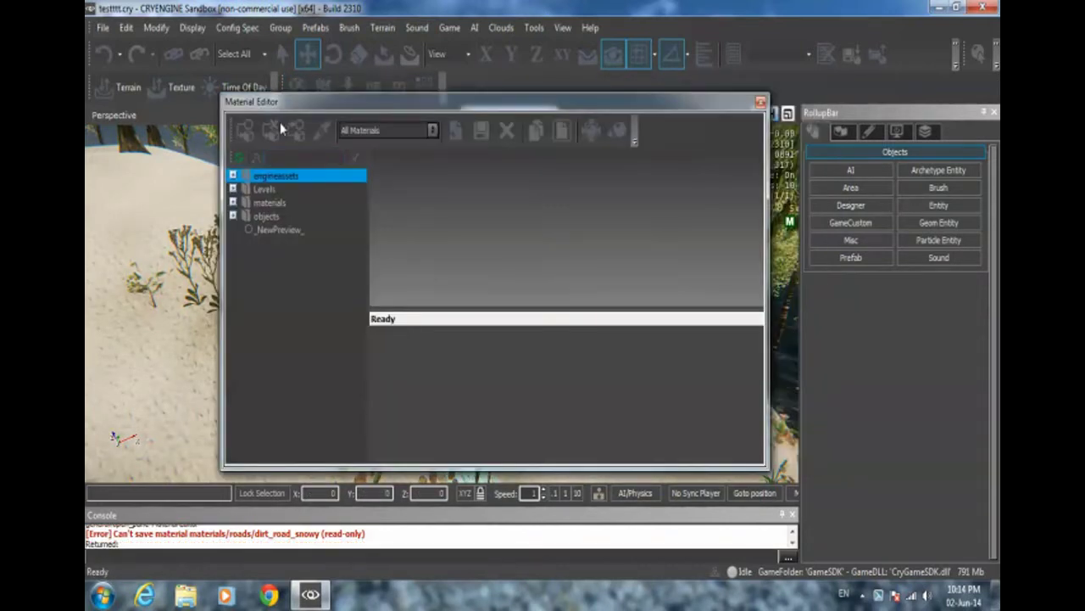
Start a new material and choose the GameSDK folder under D:\Program\CryEngine as its save location
click(455, 136)
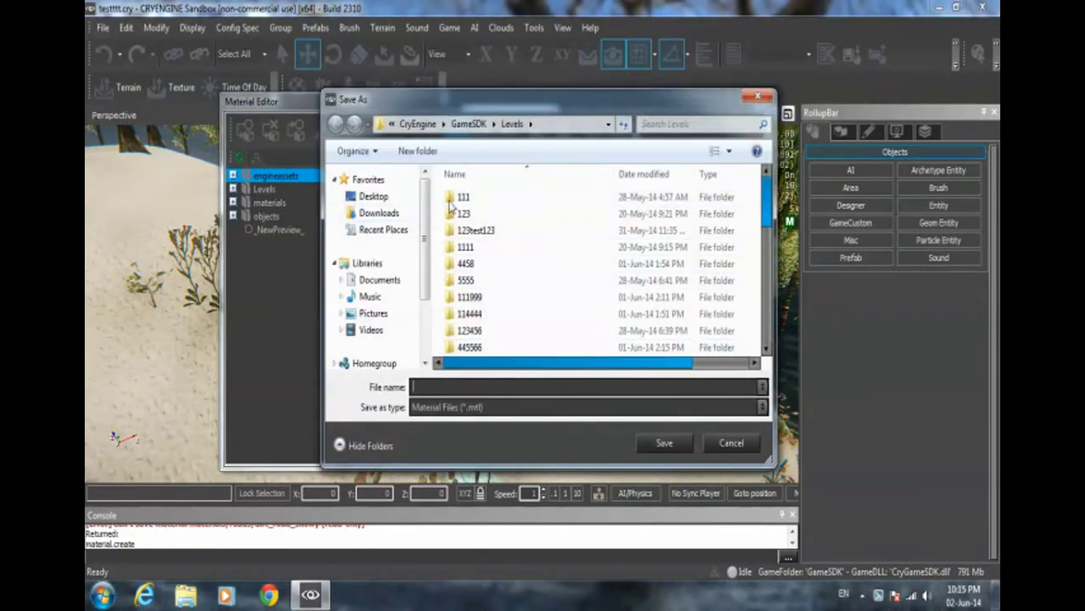
scroll(755, 208, down, 5)
scroll(754, 207, up, 5)
scroll(416, 254, down, 3)
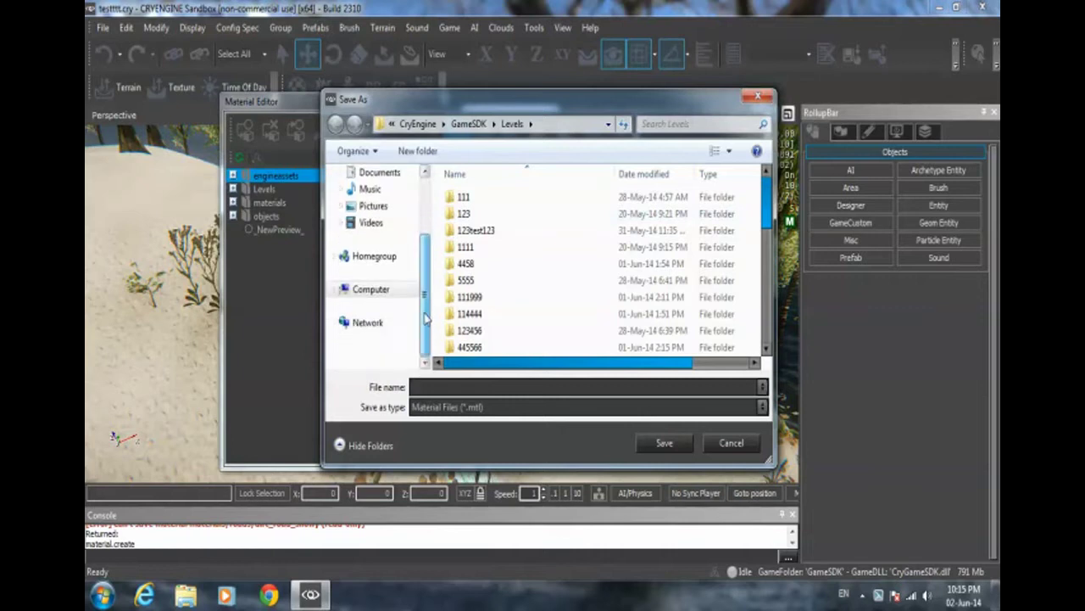
click(371, 323)
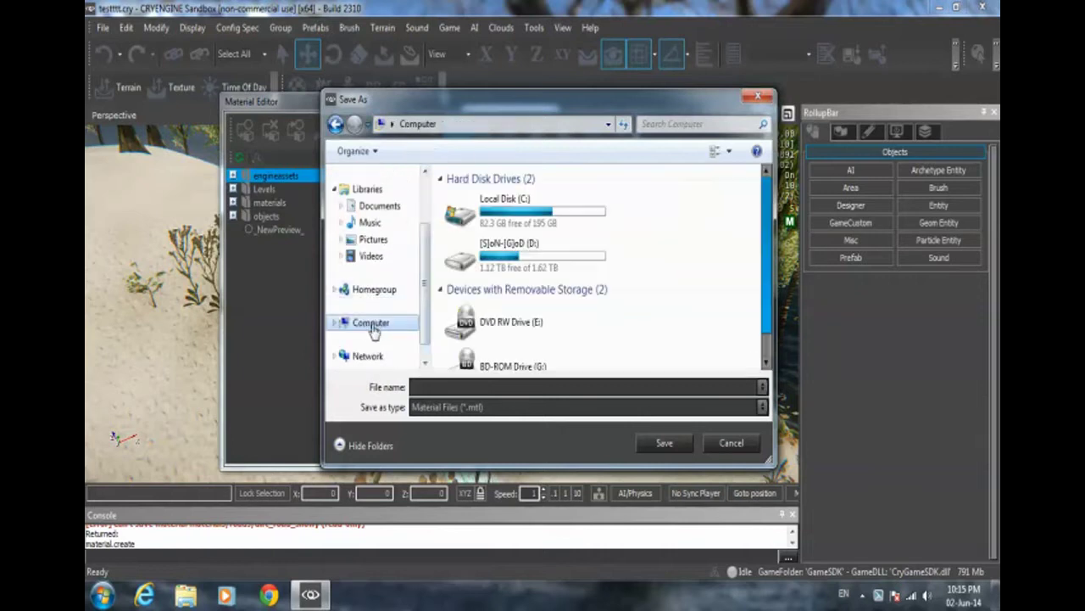
double_click(518, 251)
click(477, 247)
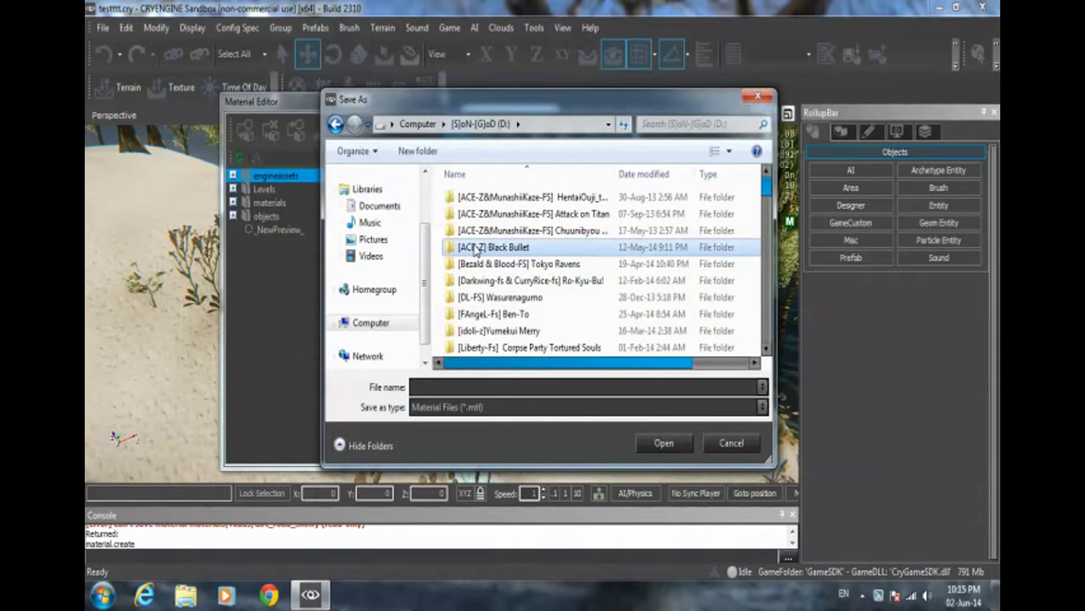
scroll(477, 249, down, 5)
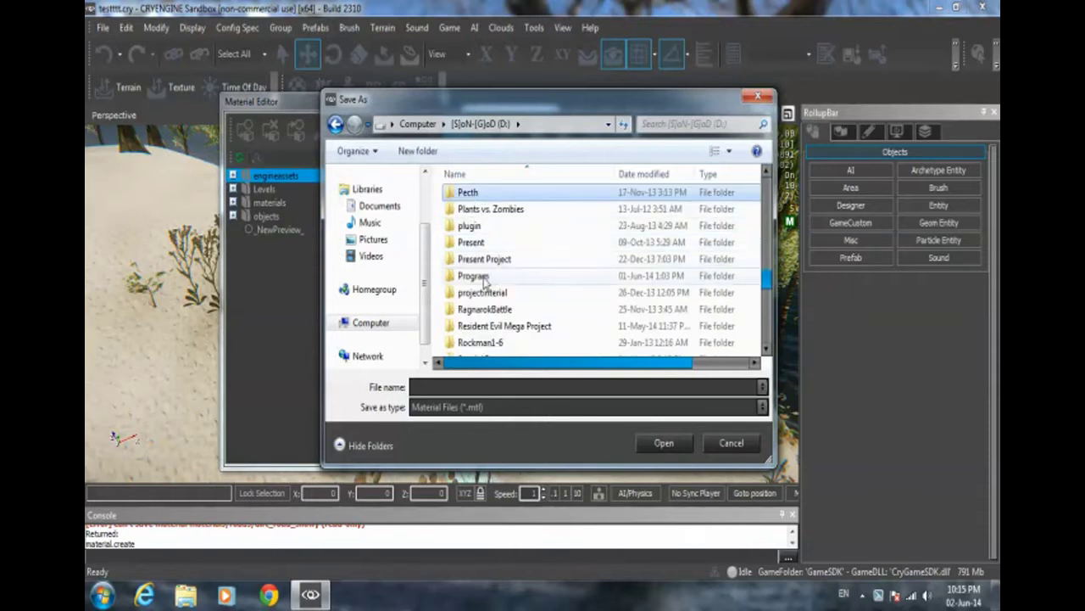
double_click(479, 277)
click(478, 221)
scroll(479, 227, down, 5)
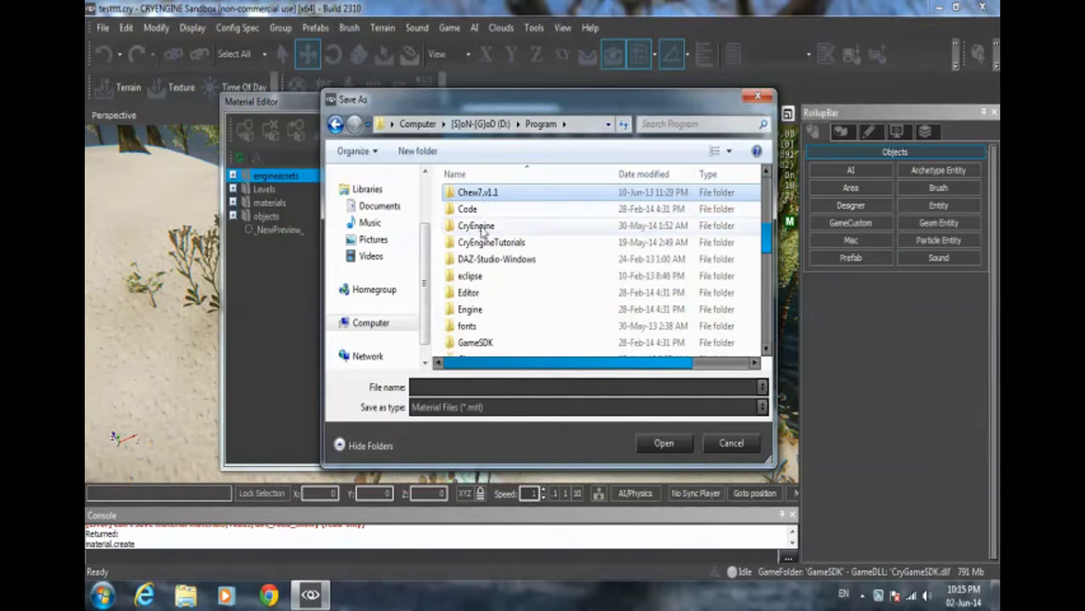
double_click(479, 226)
double_click(475, 308)
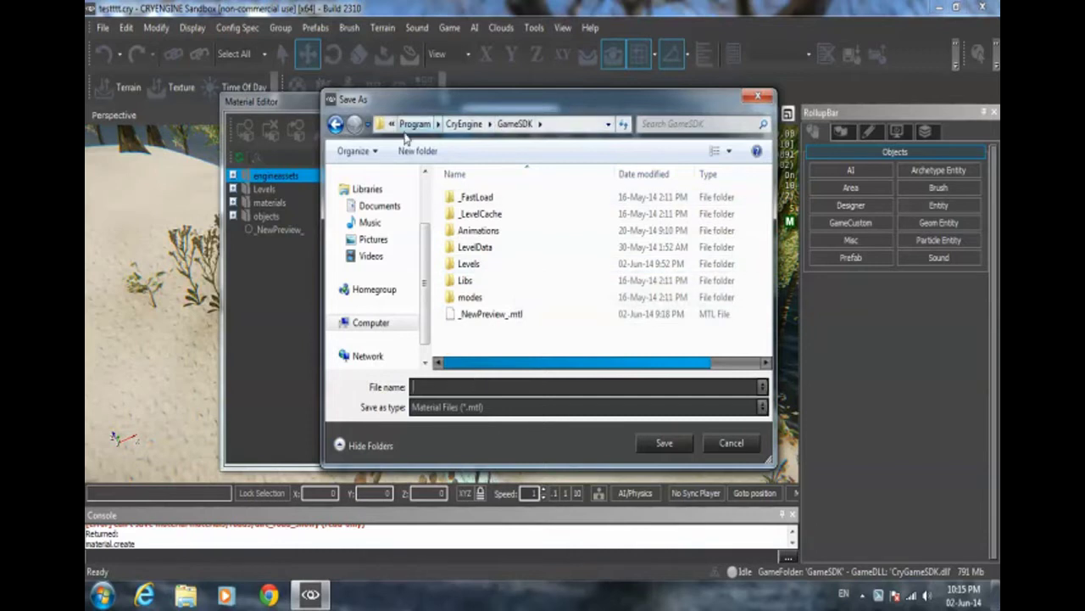
Save the new material under the name TestMaterials
click(459, 385)
text(Tes)
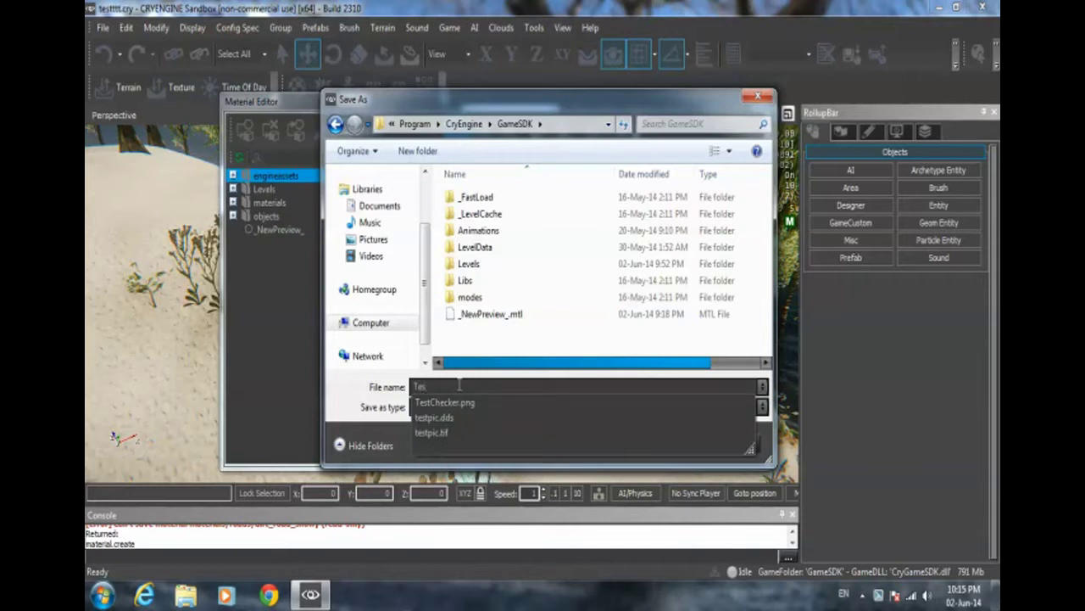
text(tMaterials)
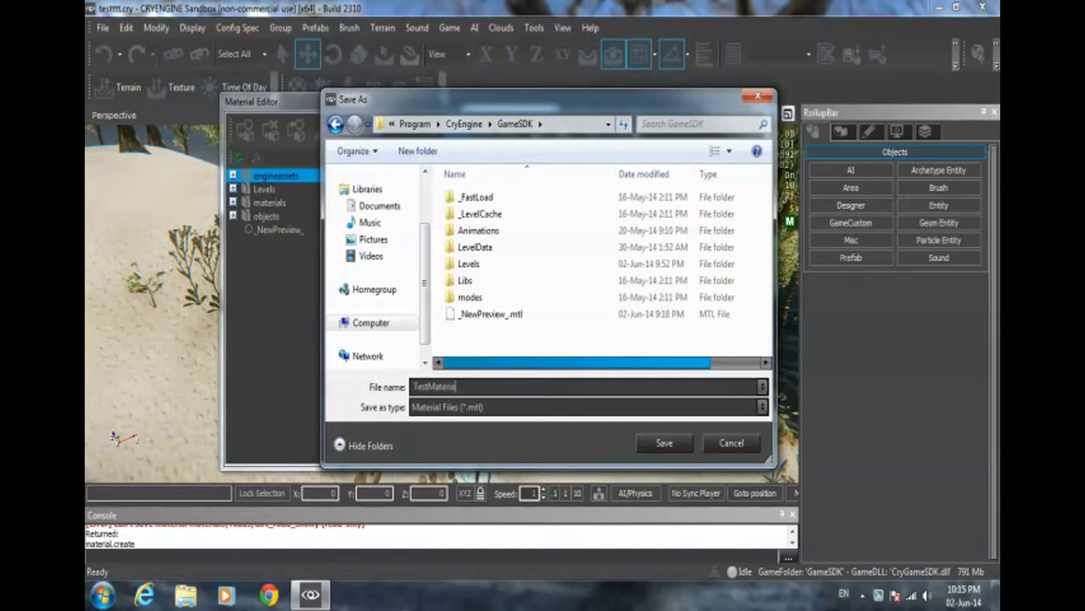
click(663, 443)
Move the Material Editor clear of the viewport and choose the primitive_sphere brush from the default objects
drag(551, 103, 615, 173)
drag(545, 172, 506, 209)
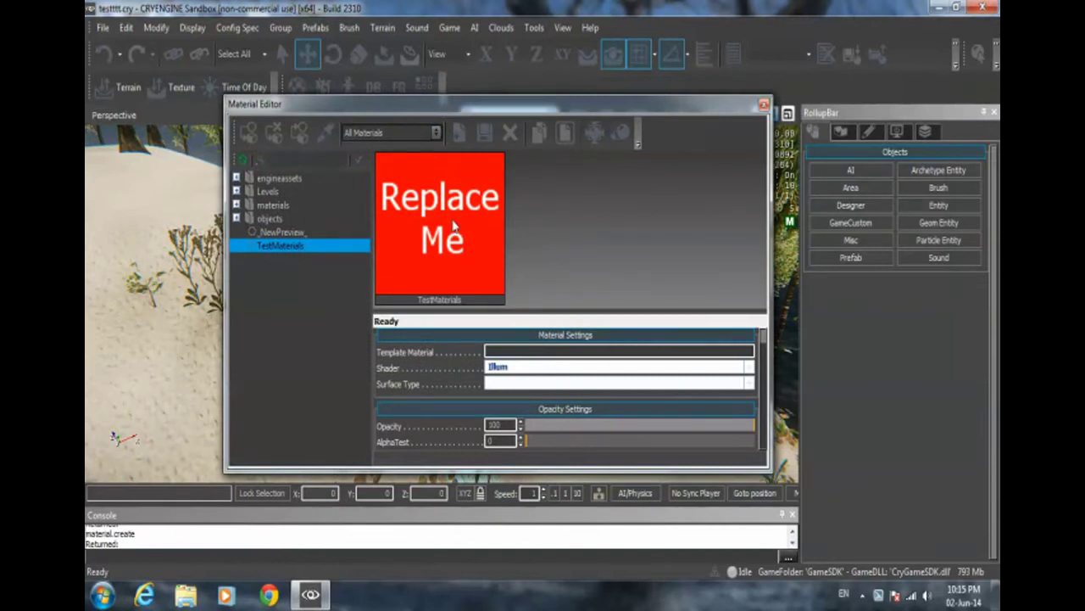
drag(735, 110, 600, 347)
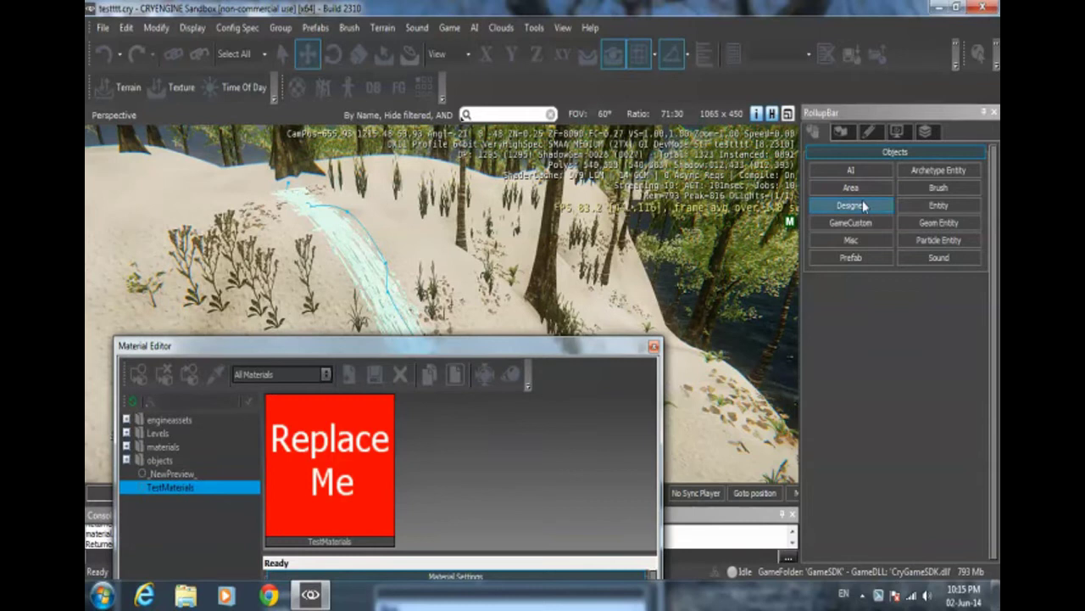
click(941, 189)
click(858, 360)
click(837, 356)
click(837, 357)
click(827, 342)
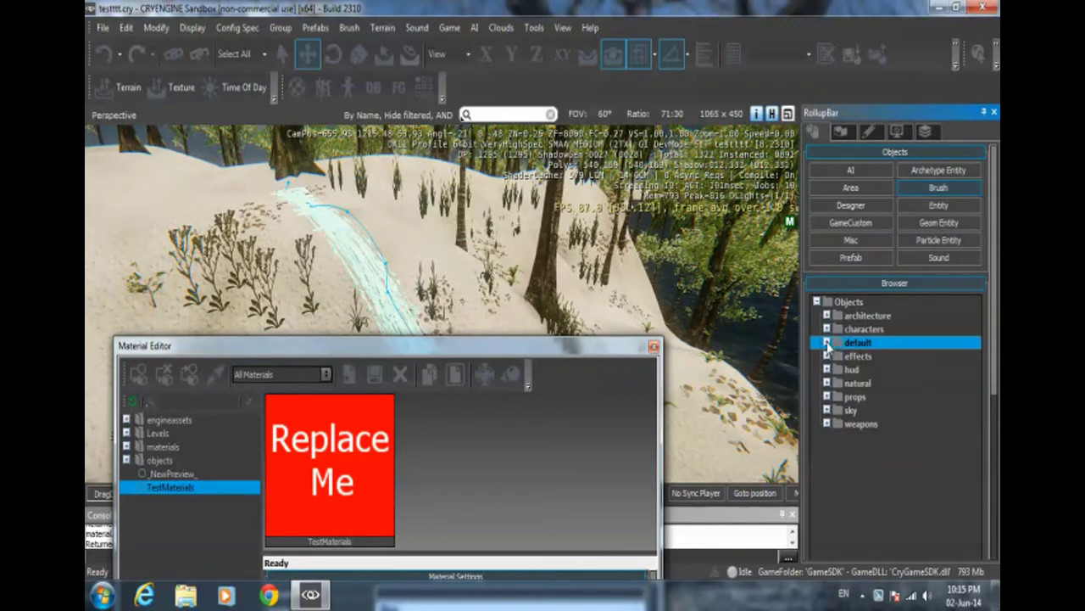
click(826, 342)
click(879, 410)
click(882, 424)
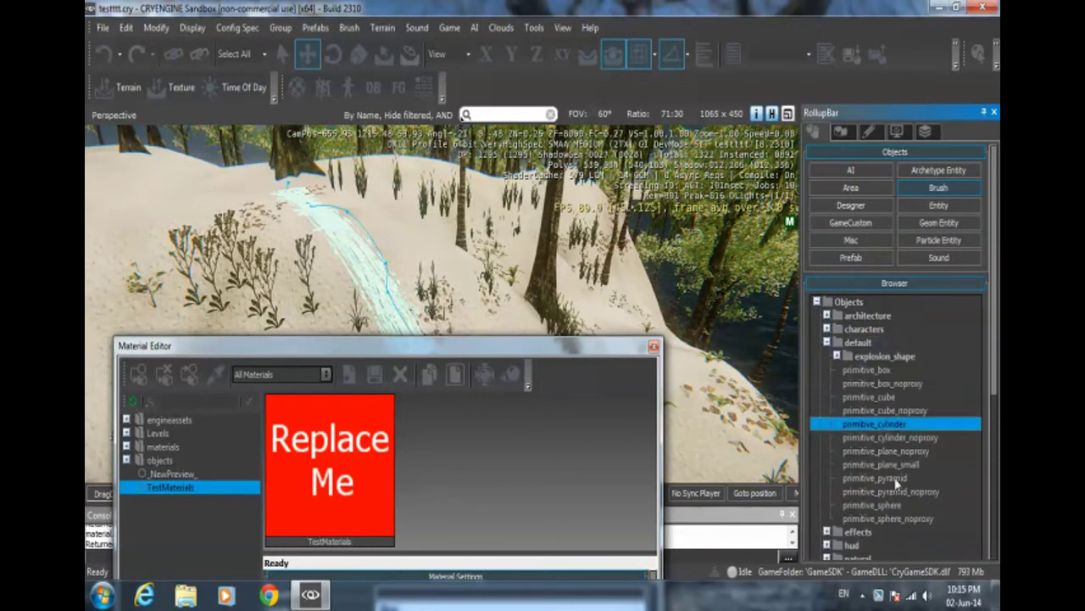
click(886, 479)
click(889, 506)
Place the primitive_sphere brush on the sand beside the road and scale it up to several times its size
drag(525, 350, 462, 462)
drag(860, 507, 303, 327)
click(304, 329)
drag(294, 283, 291, 270)
click(354, 59)
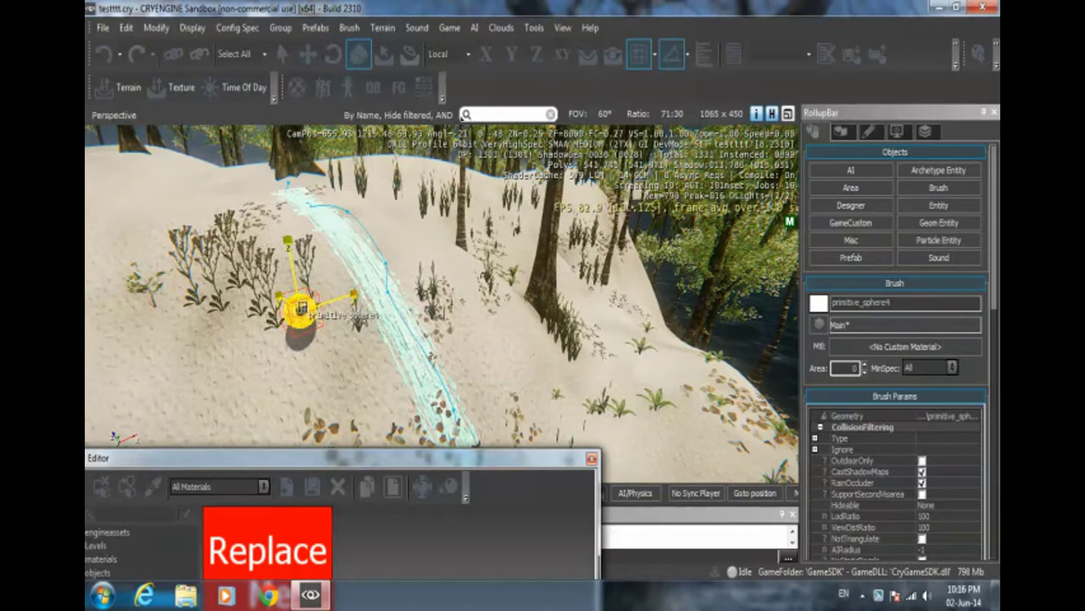
drag(266, 265, 166, 185)
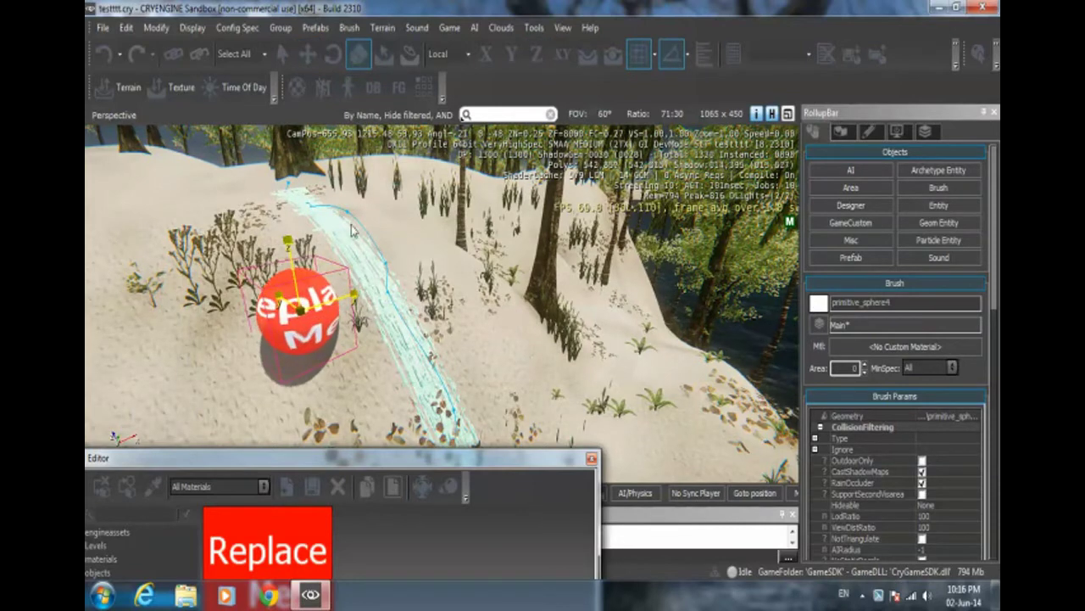
Select the sphere beside the road and open its editorprimitive material in the Material Editor, placed over the viewport
click(419, 244)
scroll(417, 259, up, 5)
key(w)
right_drag(409, 262, 403, 222)
key(a)
key(d)
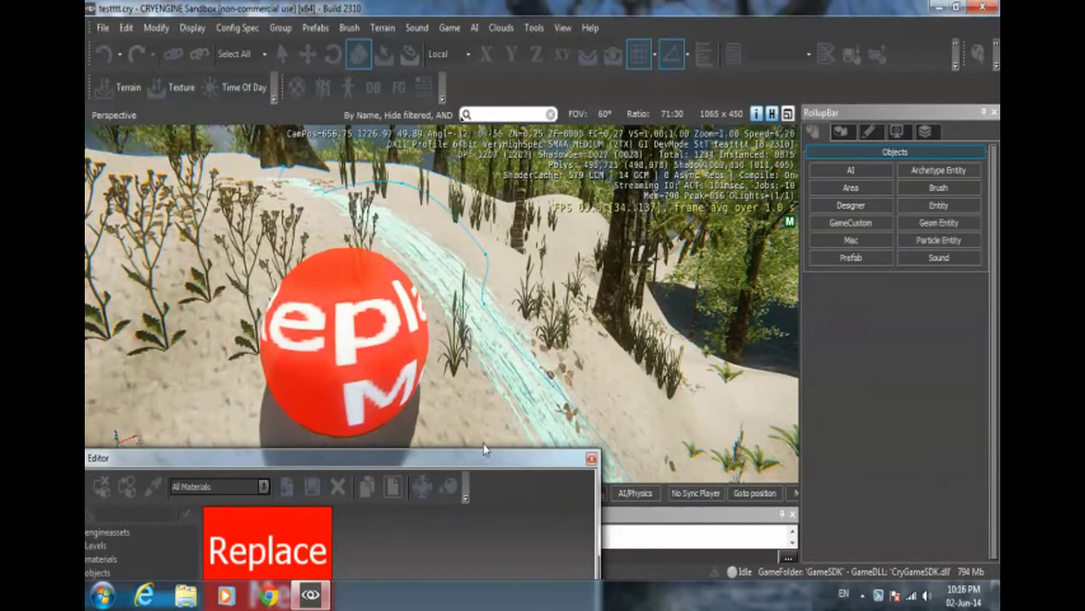
mouse_move(481, 456)
mouse_down()
mouse_move(492, 440)
mouse_move(486, 275)
mouse_up()
click(637, 272)
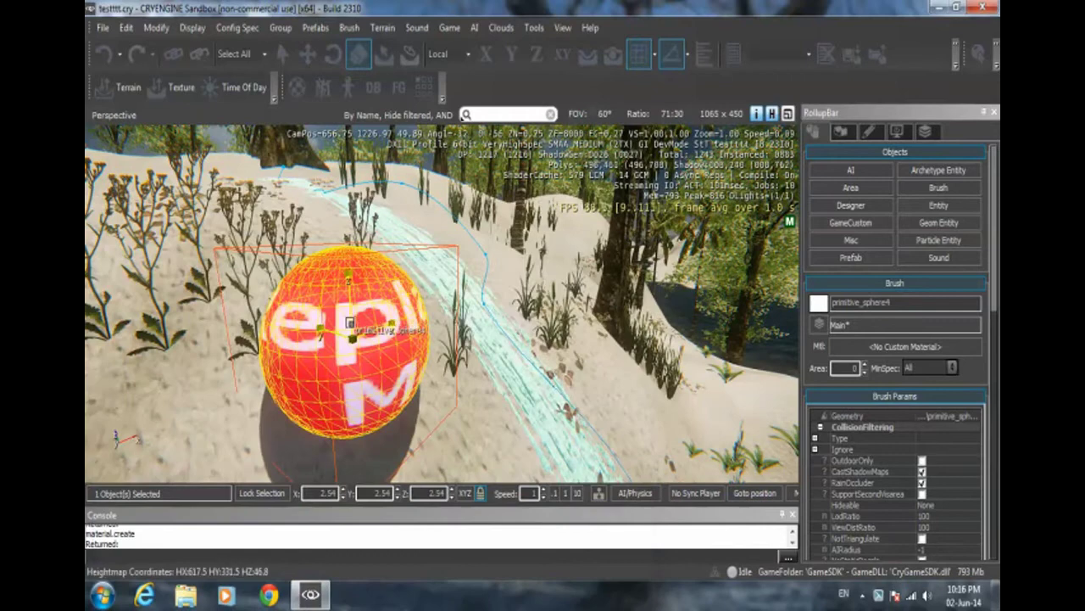
click(906, 347)
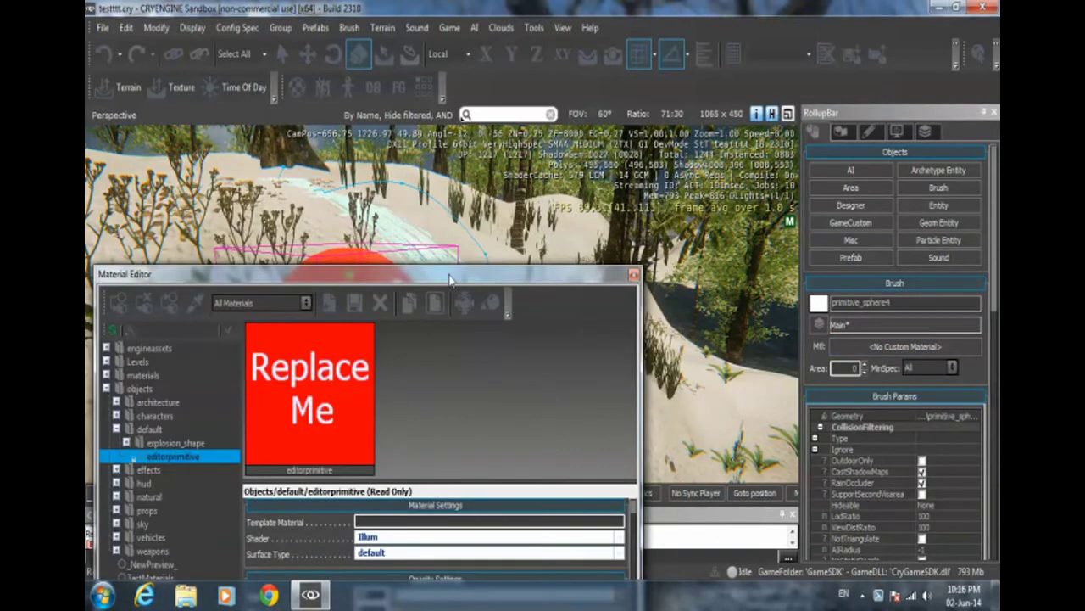
drag(450, 279, 686, 103)
drag(602, 104, 569, 100)
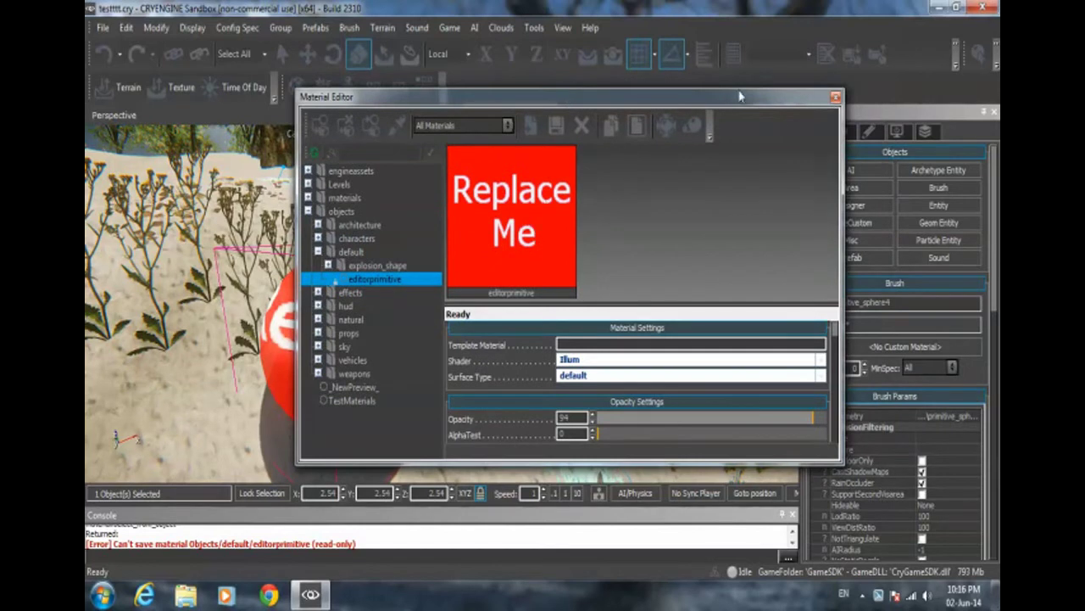
Assign testpic.dds from the levels folder as the editorprimitive material's Diffuse texture map
drag(837, 335, 826, 388)
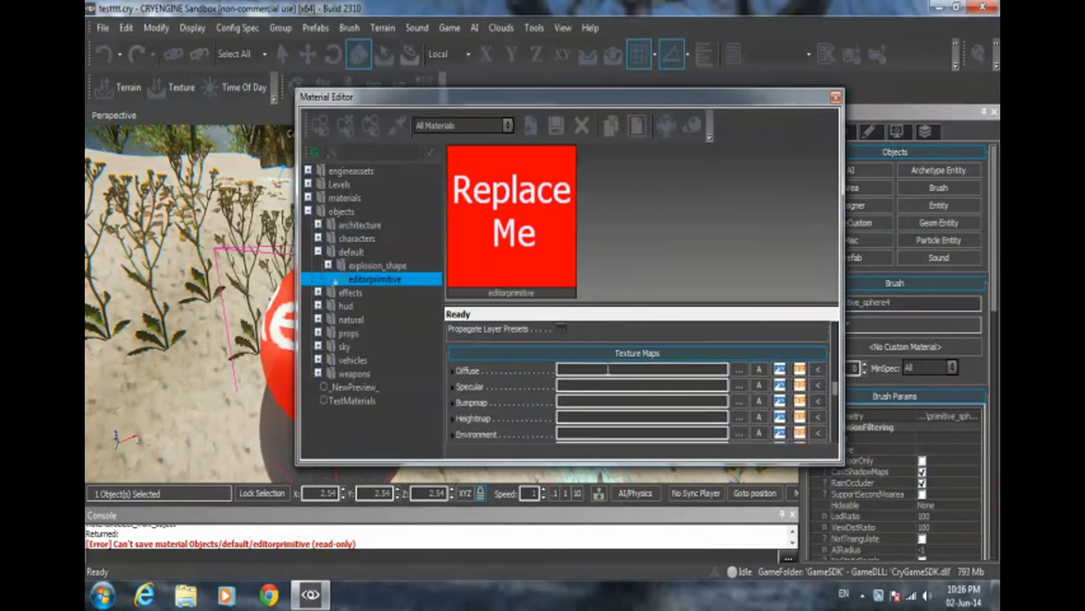
click(739, 370)
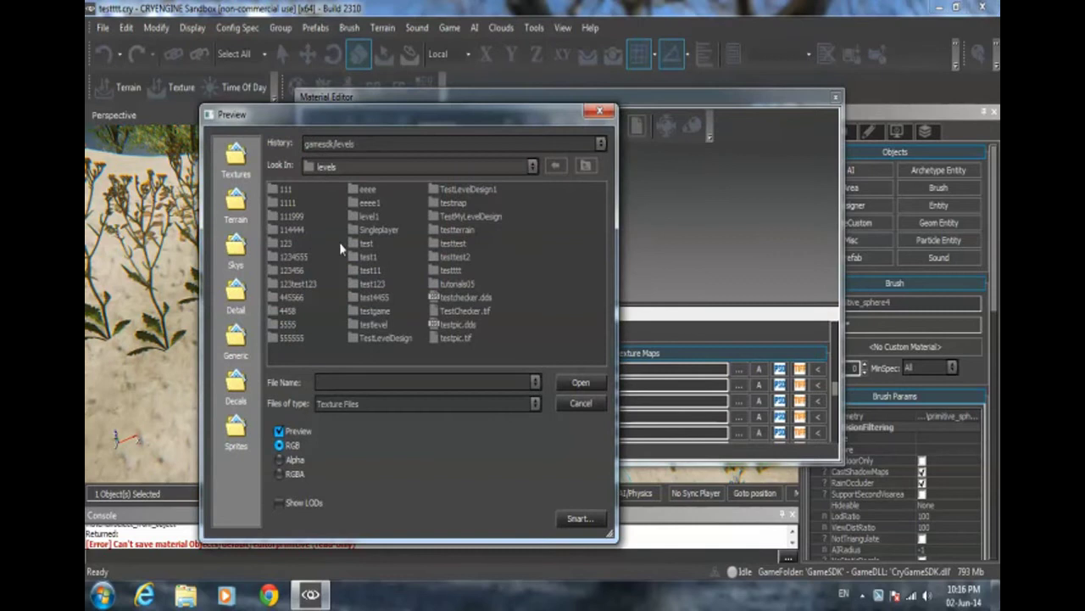
click(459, 325)
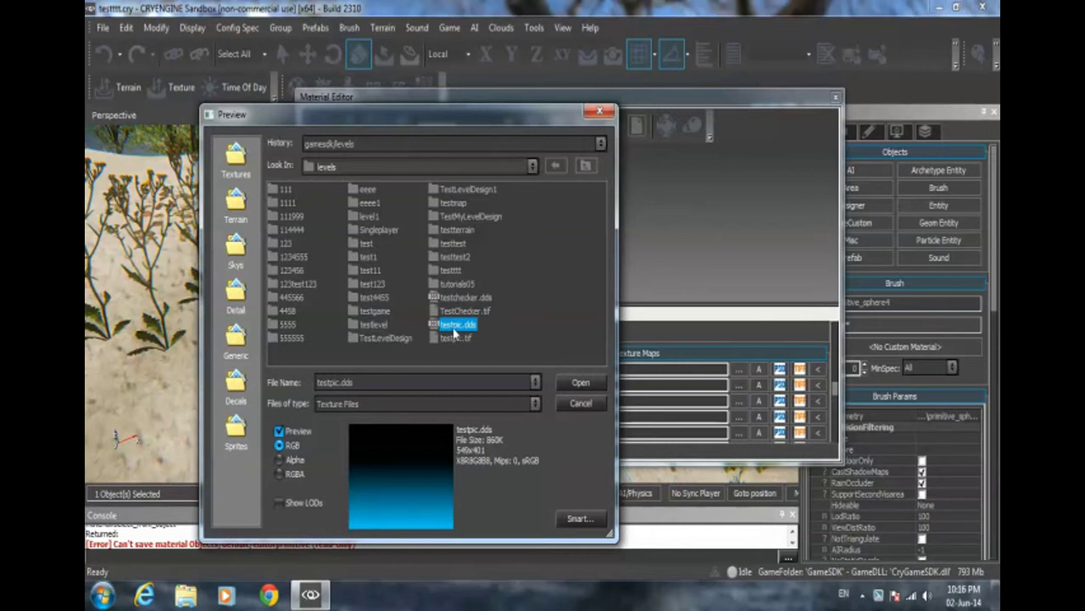
click(581, 383)
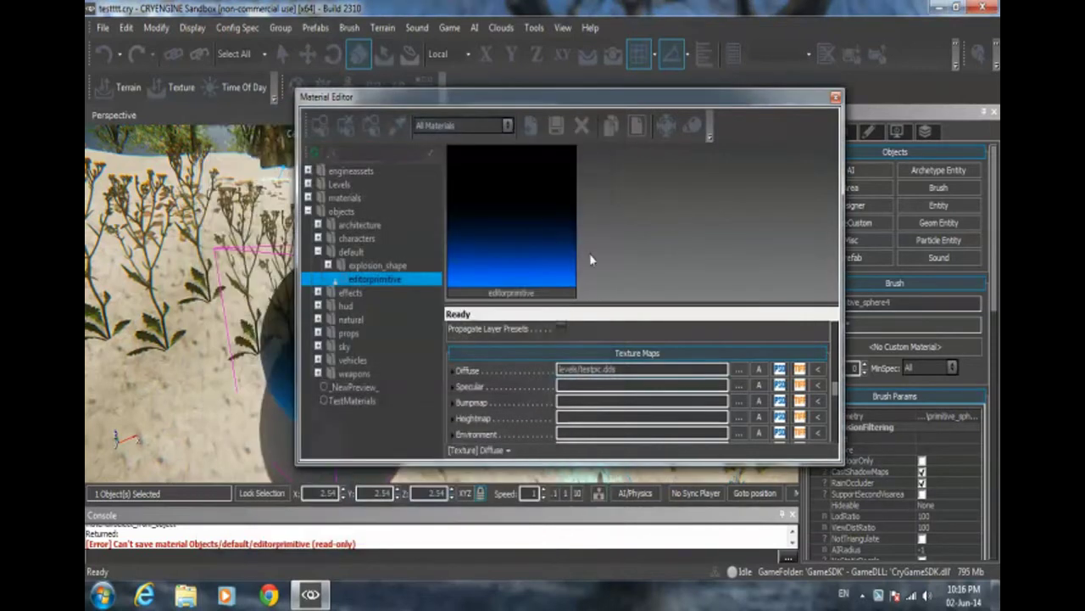
Uncover the sphere and examine its testpic texture from several distances and angles
drag(501, 100, 667, 111)
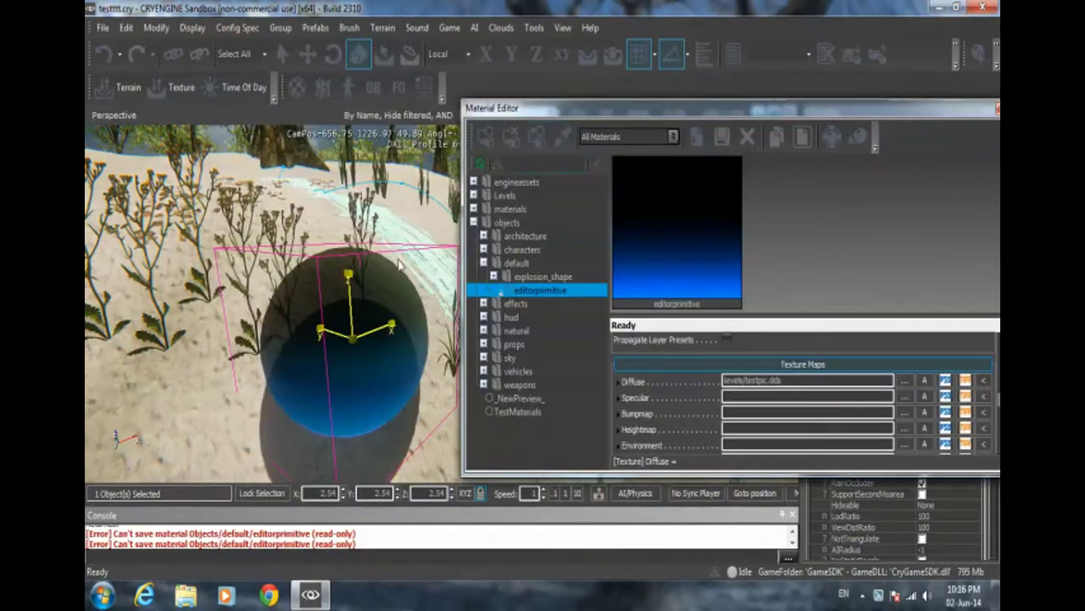
alt+middle_drag(393, 259, 393, 212)
scroll(398, 329, up, 4)
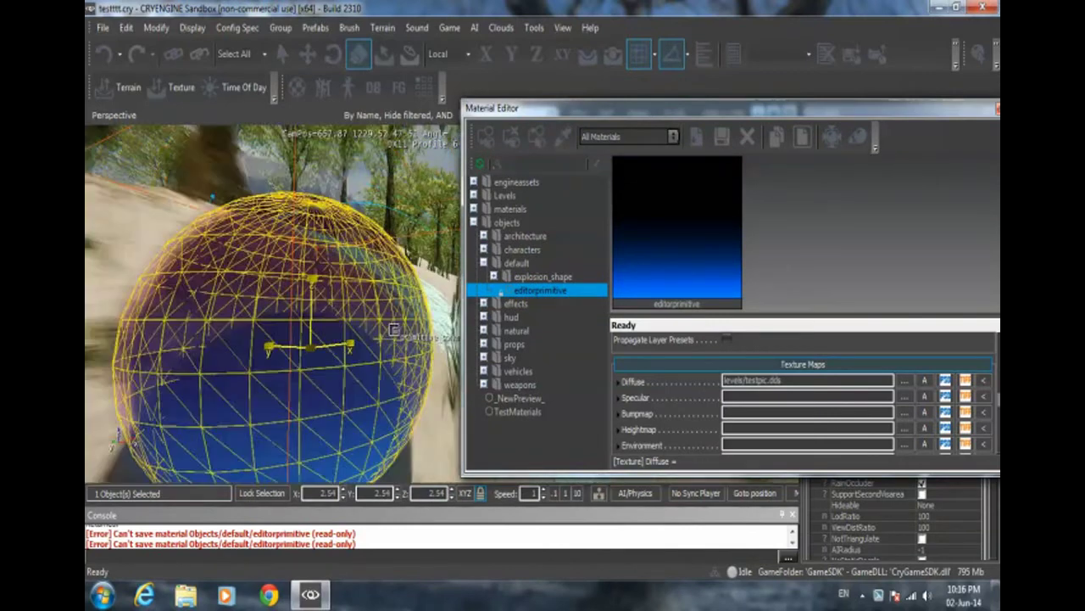
scroll(401, 329, down, 4)
mouse_move(400, 329)
right_down()
mouse_move(417, 344)
mouse_move(293, 316)
mouse_move(397, 333)
right_up()
click(218, 189)
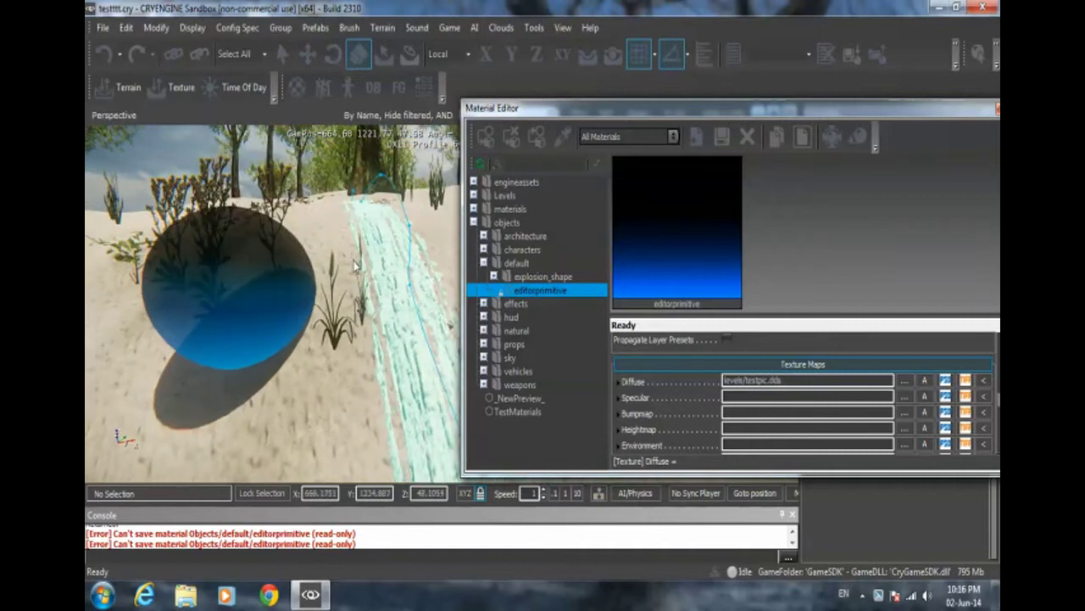
key(w)
right_drag(354, 265, 293, 270)
key(s)
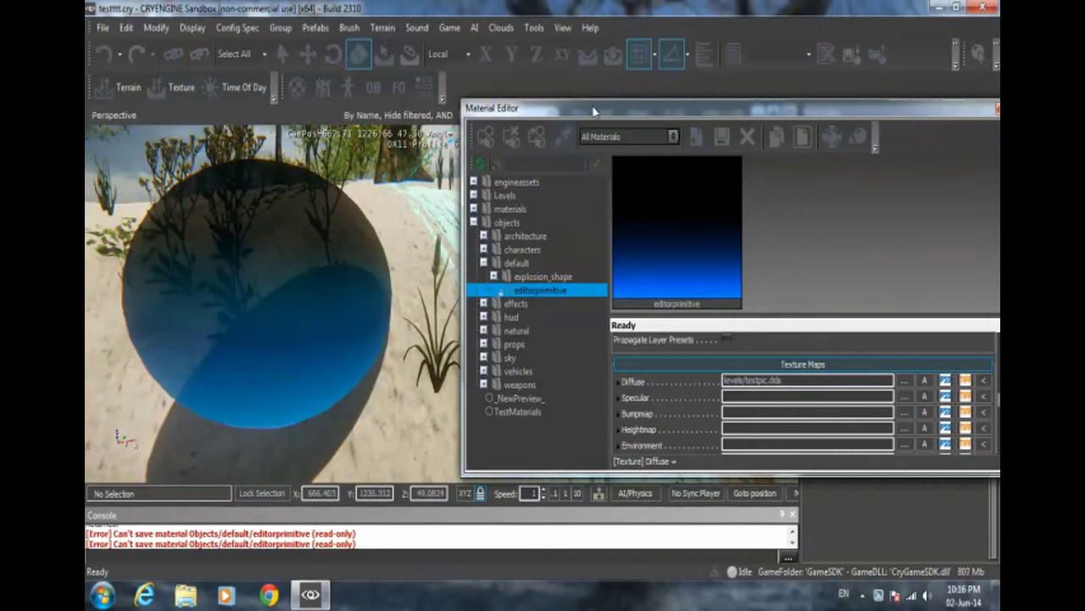
Open the TestMap image from the desktop, examine its four texture maps, and return to the Material Editor
drag(594, 110, 480, 82)
drag(674, 81, 632, 75)
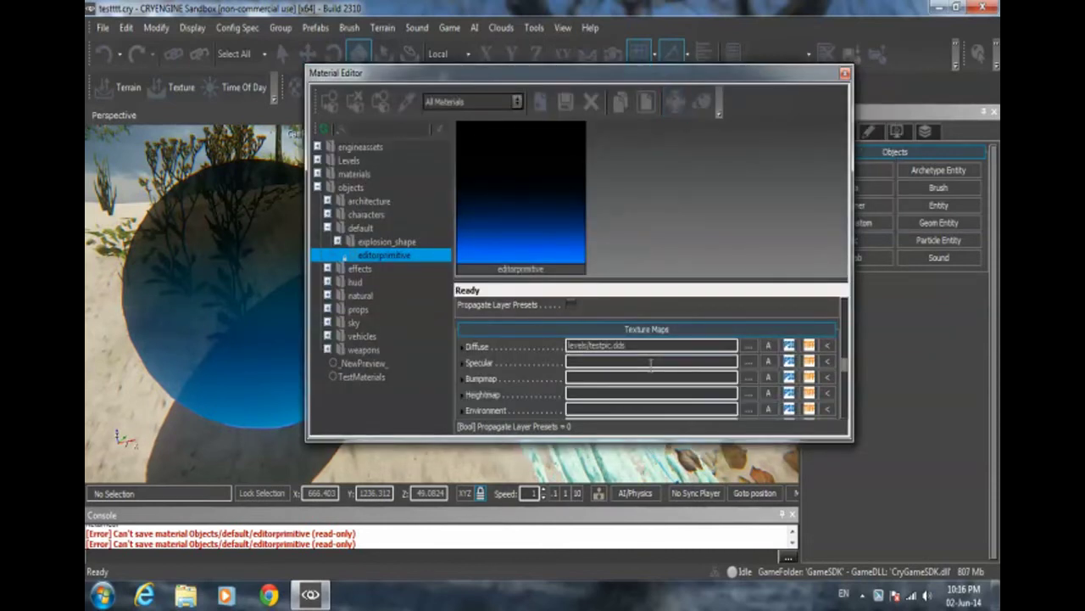
click(937, 9)
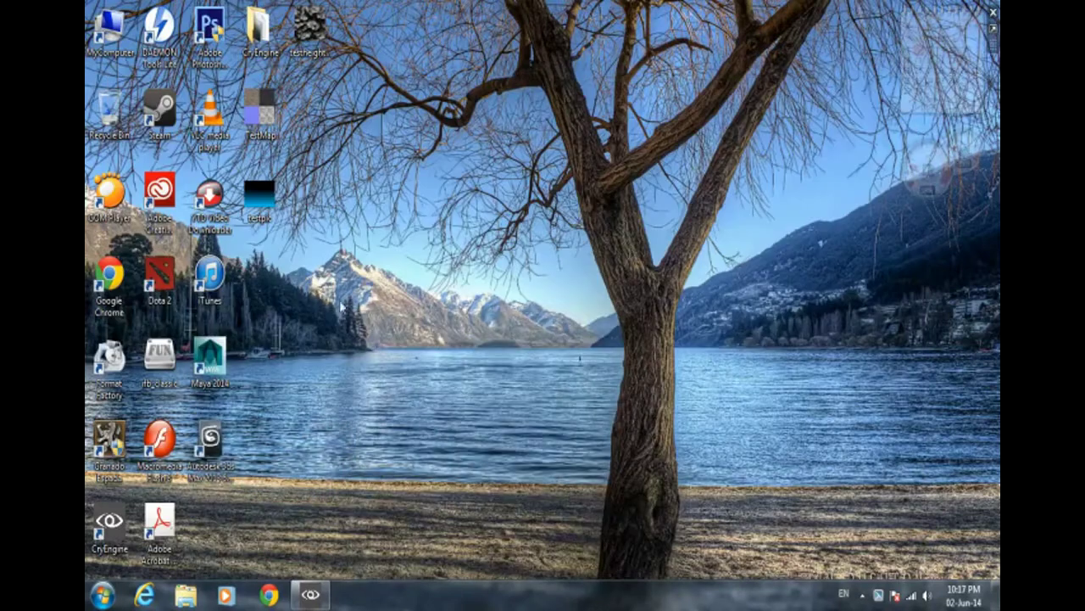
click(312, 598)
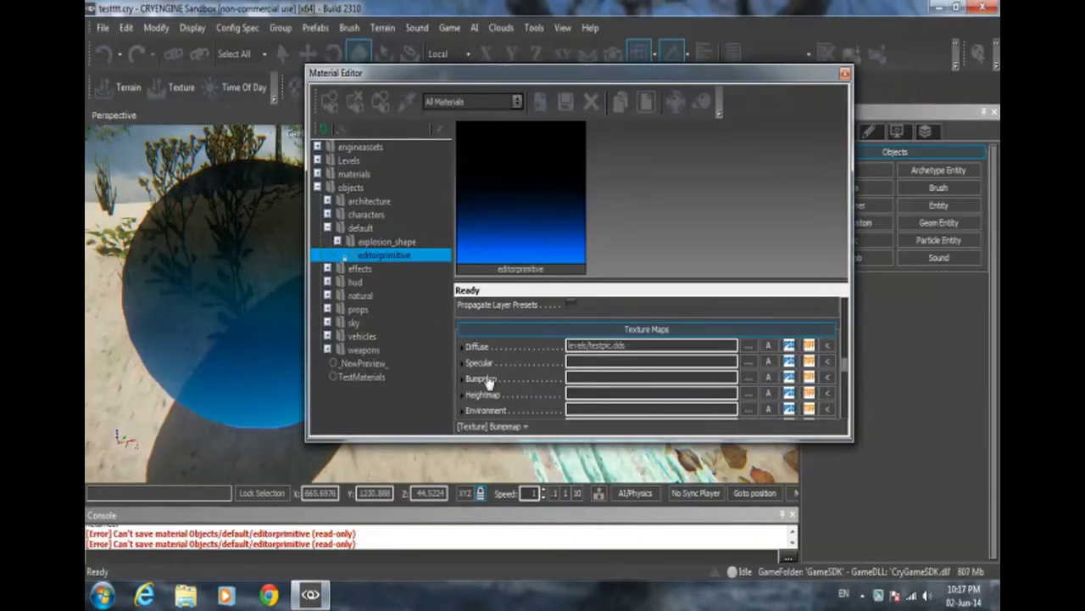
click(937, 8)
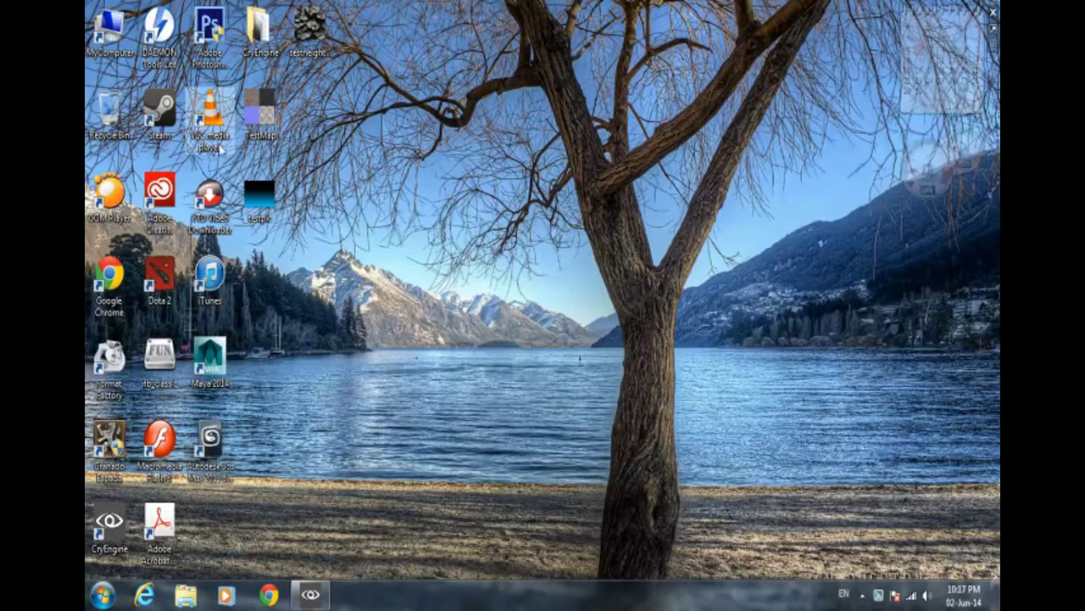
double_click(262, 113)
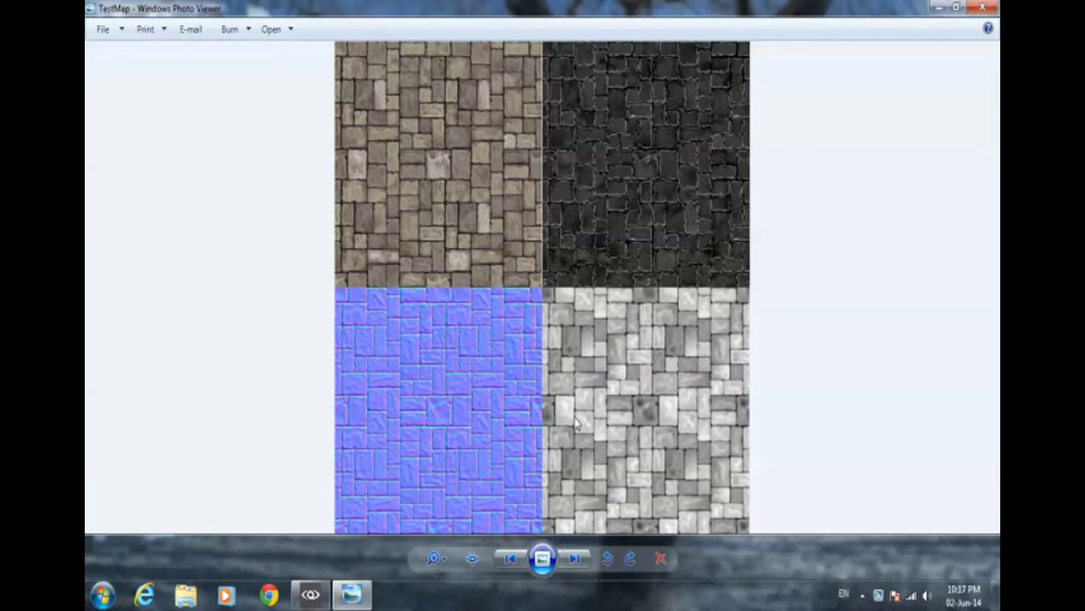
click(983, 8)
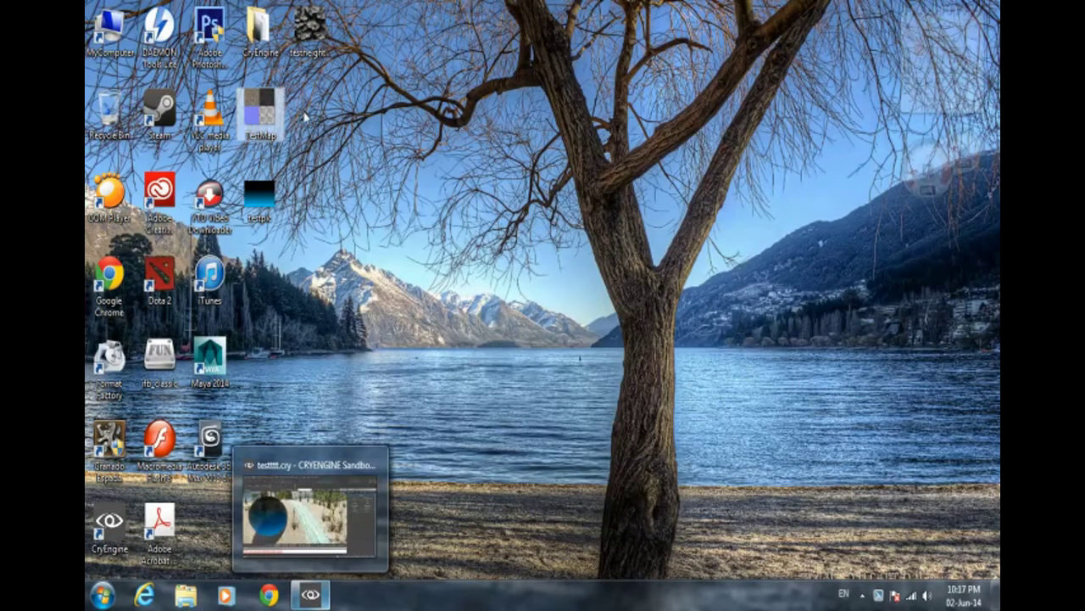
double_click(273, 128)
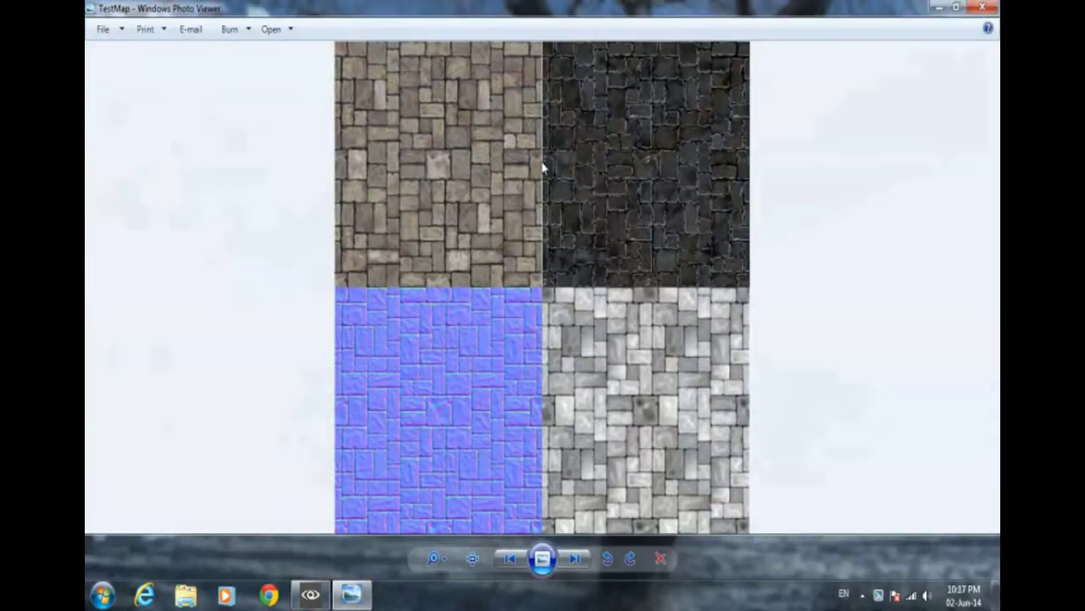
click(983, 7)
click(310, 594)
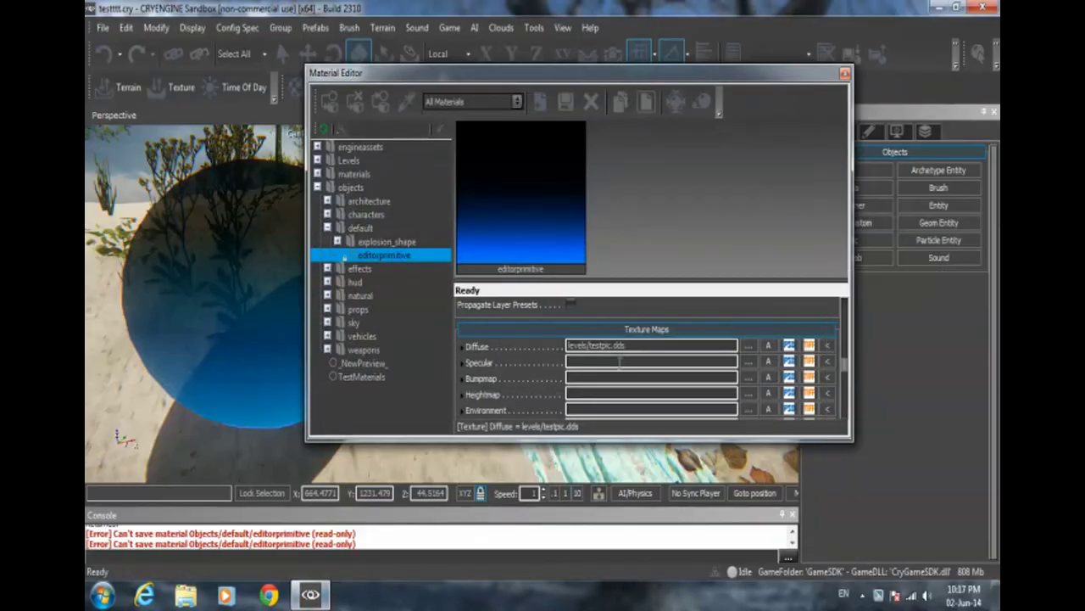
Change the editorprimitive material's Diffuse Color to dark purple, 84,36,120
drag(846, 365, 845, 392)
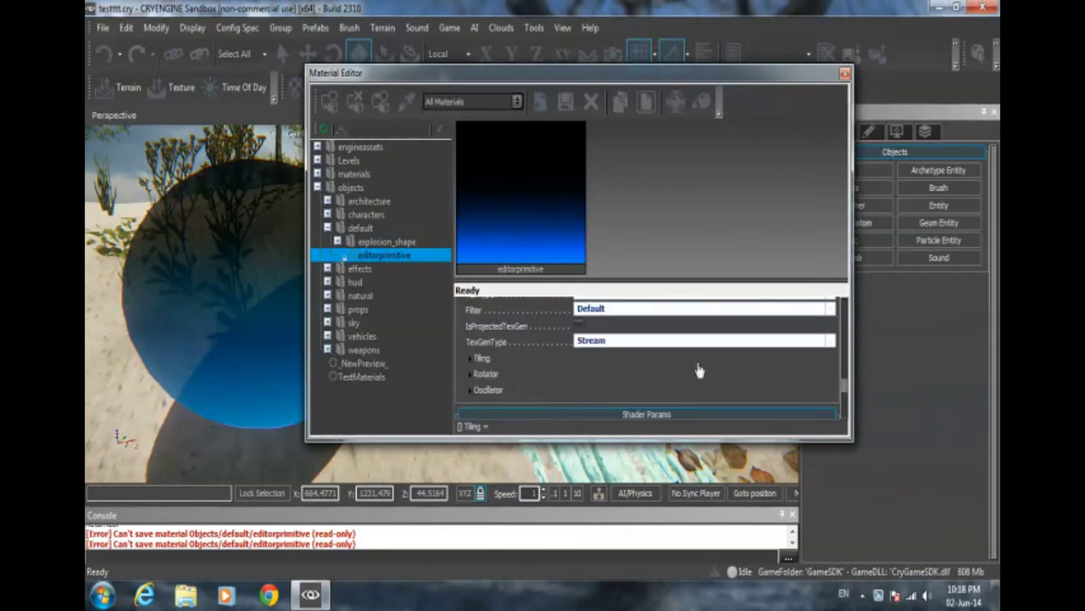
drag(846, 390, 847, 323)
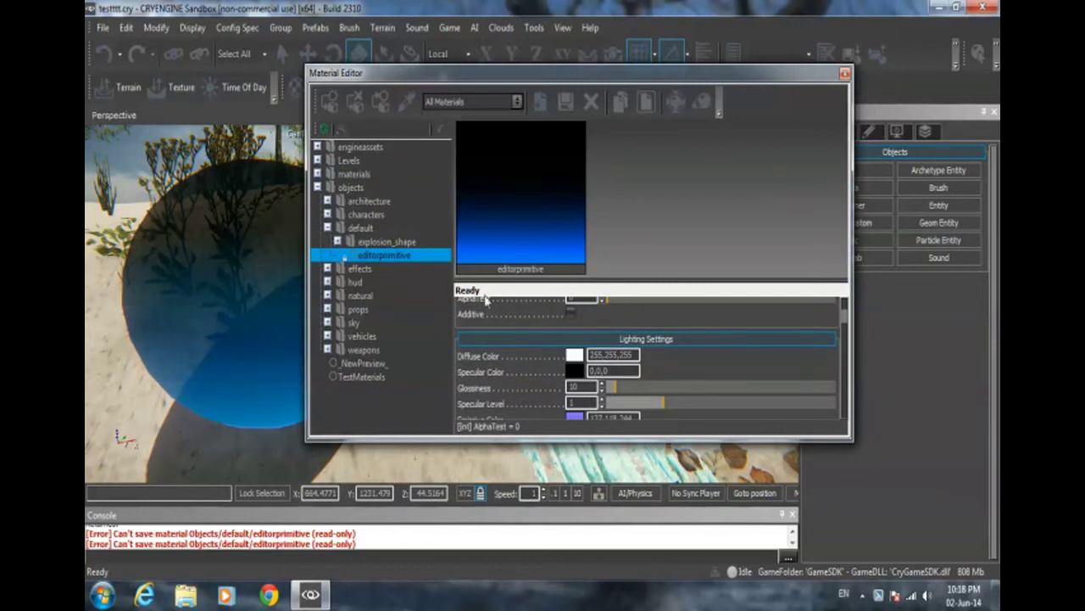
click(281, 286)
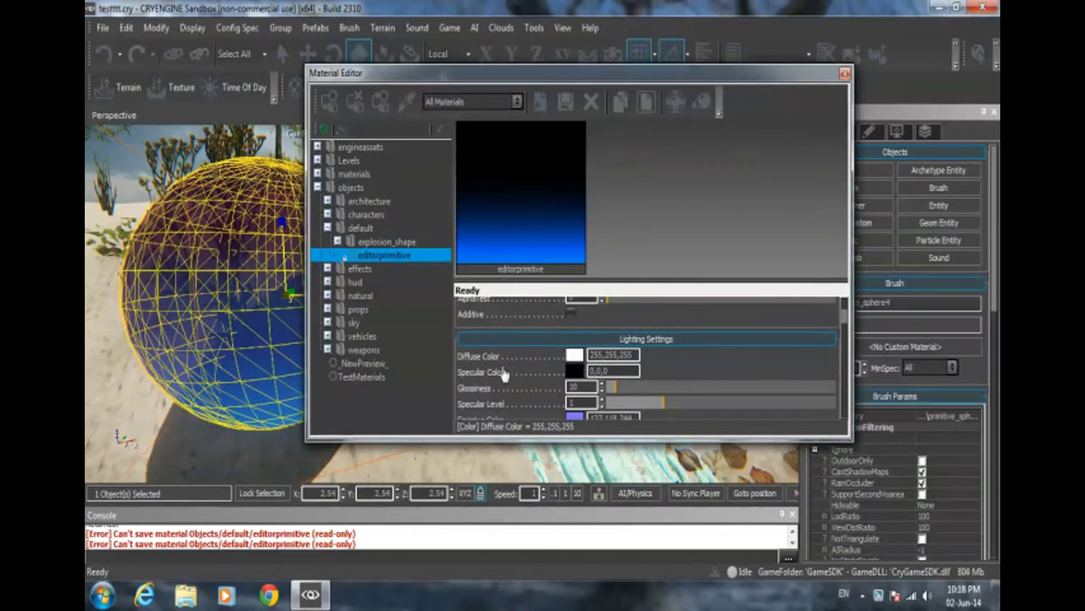
click(580, 358)
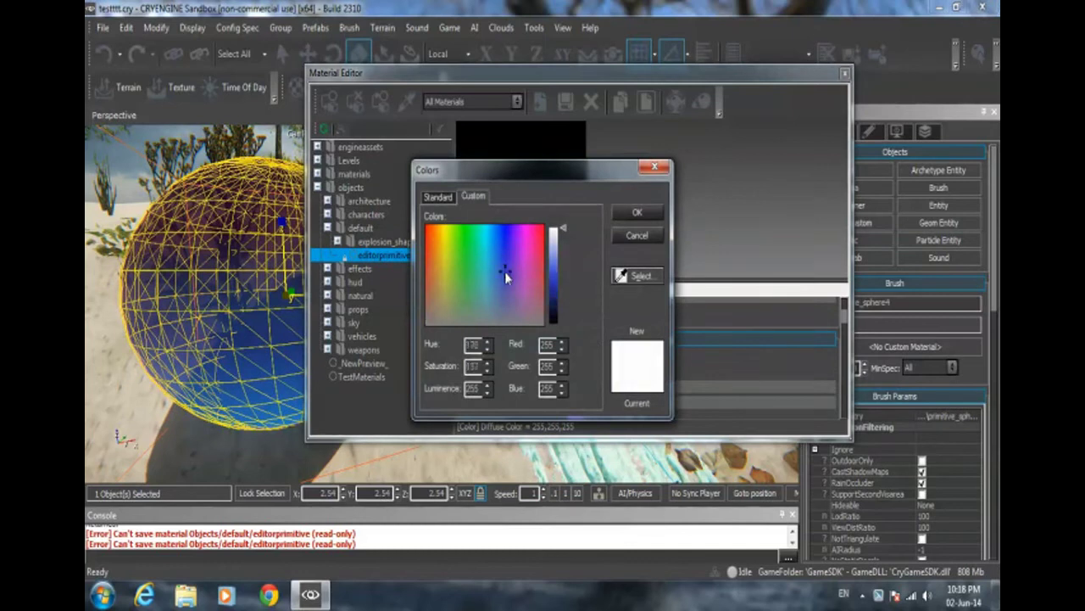
drag(556, 174, 627, 168)
mouse_move(630, 245)
mouse_down()
mouse_move(632, 276)
mouse_move(632, 256)
mouse_up()
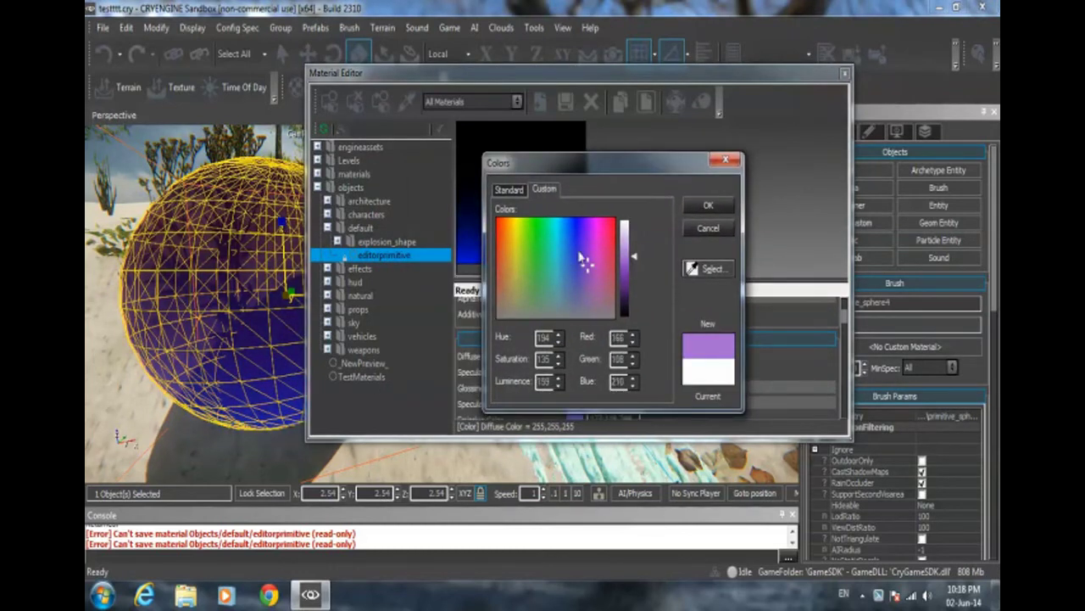
drag(536, 166, 575, 166)
drag(671, 270, 666, 294)
click(748, 205)
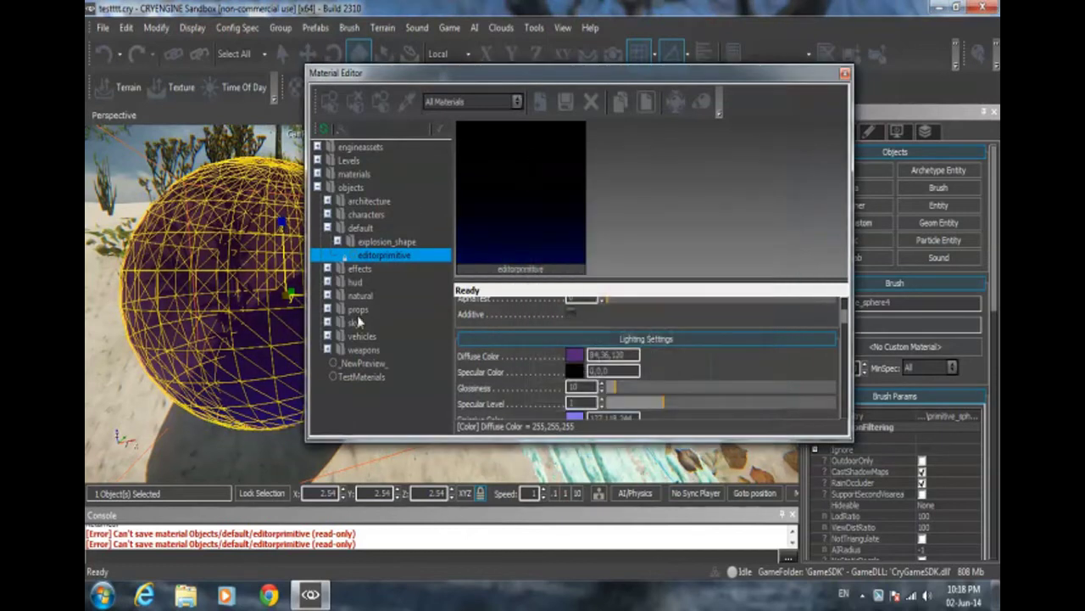
Deselect the sphere and change the material's Specular Color to light grey, 214,214,214
click(284, 450)
scroll(279, 443, up, 1)
scroll(274, 391, down, 1)
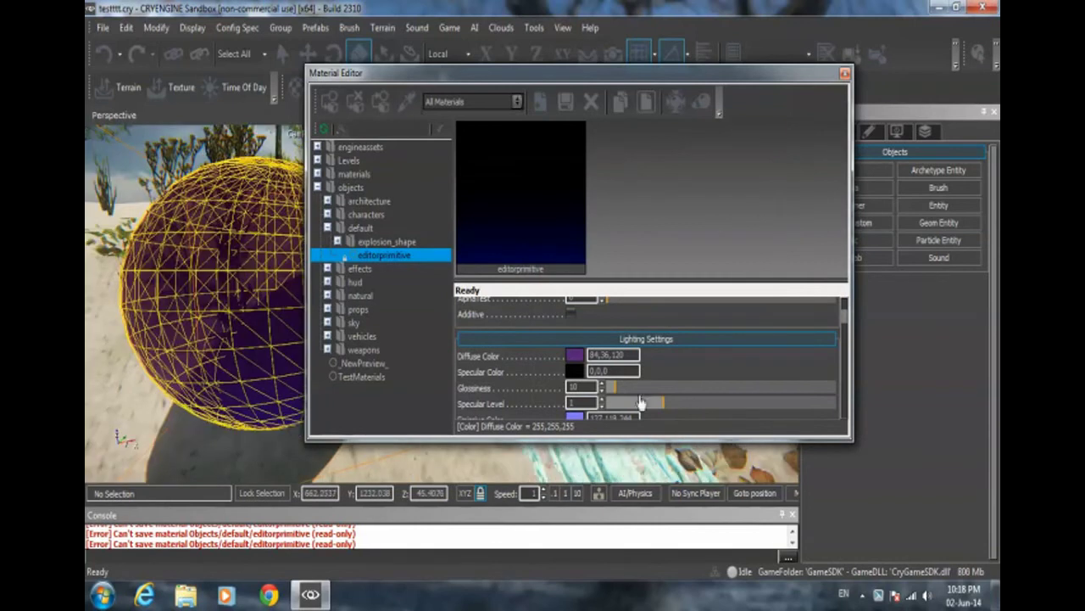
click(571, 373)
mouse_move(557, 246)
mouse_down()
mouse_move(558, 270)
mouse_move(558, 246)
mouse_up()
click(637, 212)
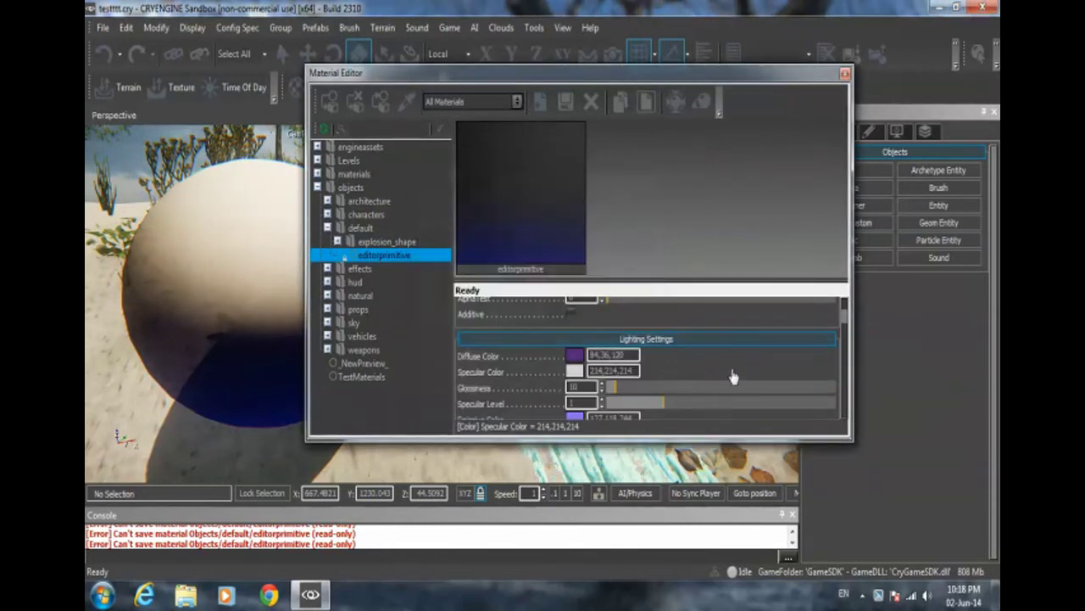
Raise the material's Glossiness to 165 and its Specular Level to 1.2
drag(613, 387, 754, 375)
mouse_move(659, 405)
mouse_down()
mouse_move(702, 406)
mouse_move(623, 406)
mouse_move(674, 405)
mouse_up()
Try a Glow Amount of 73 on the sphere's material and settle on 17
scroll(611, 357, down, 3)
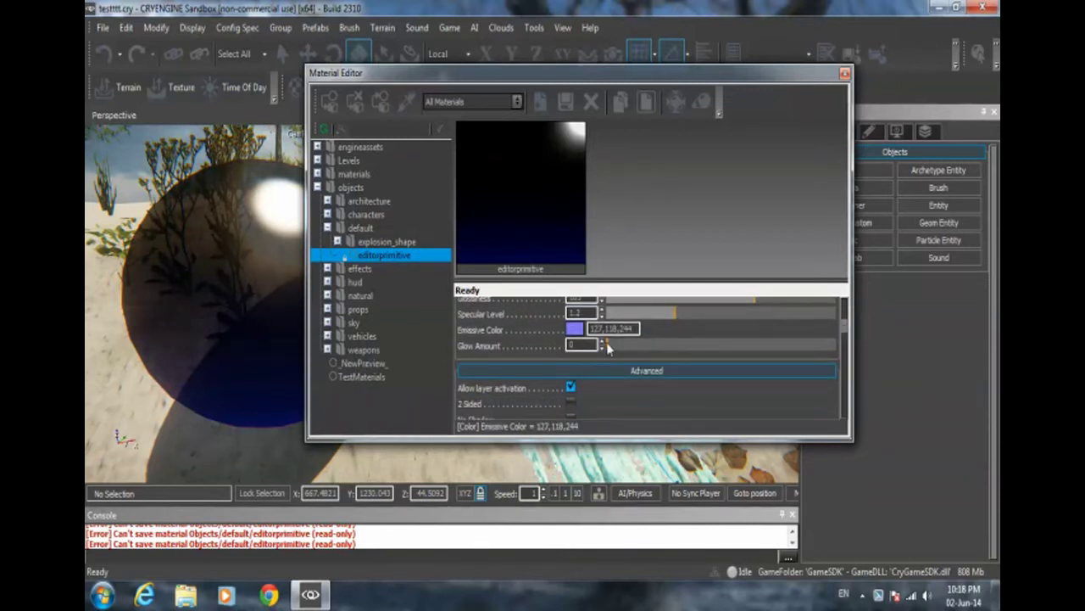
drag(606, 344, 774, 343)
right_drag(239, 327, 259, 354)
drag(774, 346, 645, 346)
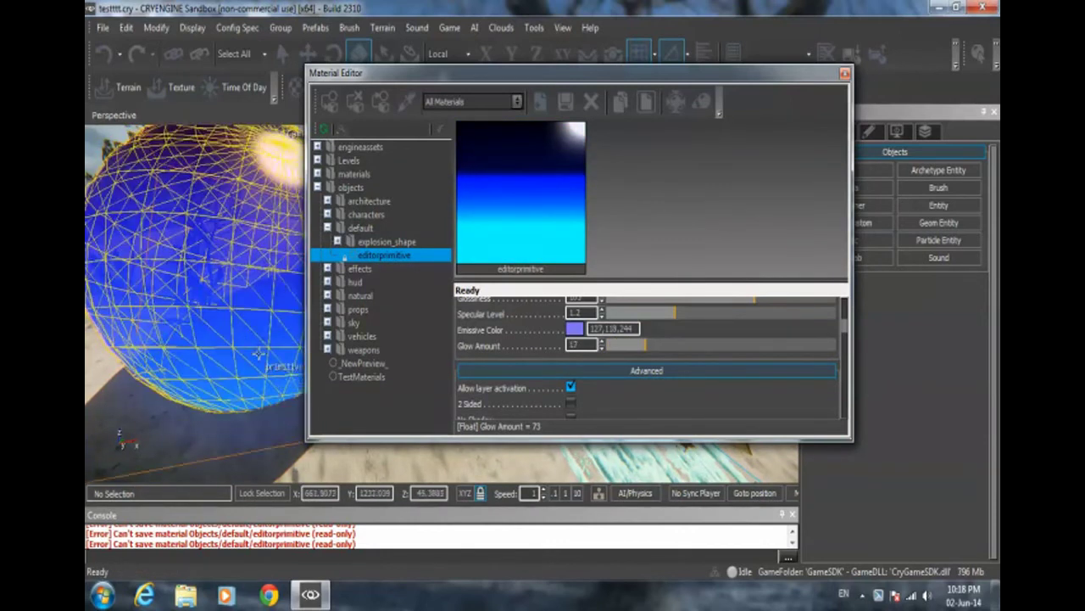
Examine the glossy, glowing sphere in the viewport and review the material's lighting and Advanced settings
drag(378, 74, 543, 92)
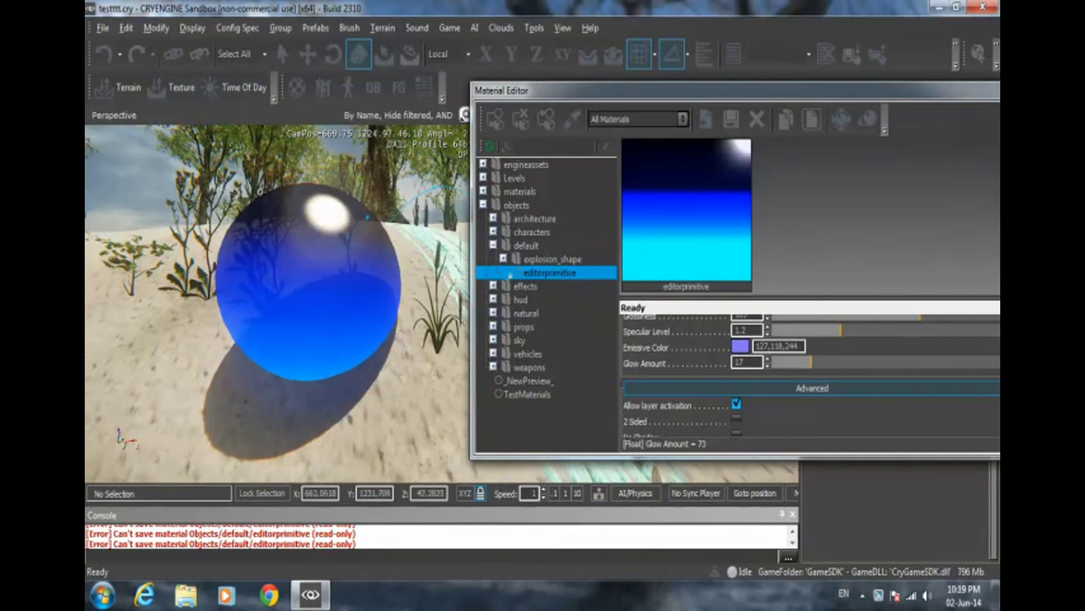
scroll(413, 385, up, 1)
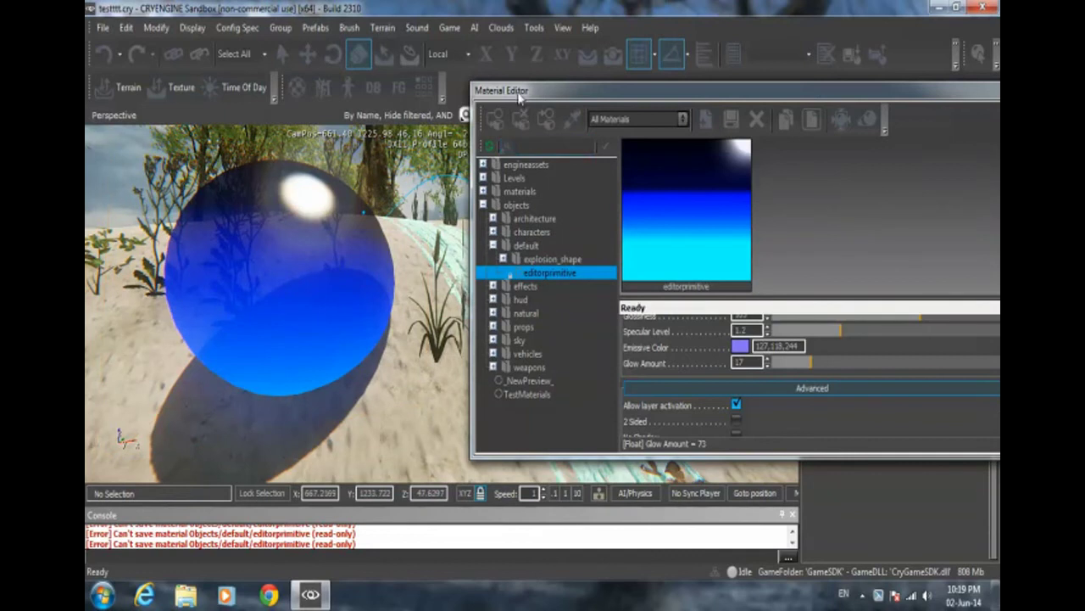
drag(509, 90, 584, 94)
middle_drag(453, 213, 455, 168)
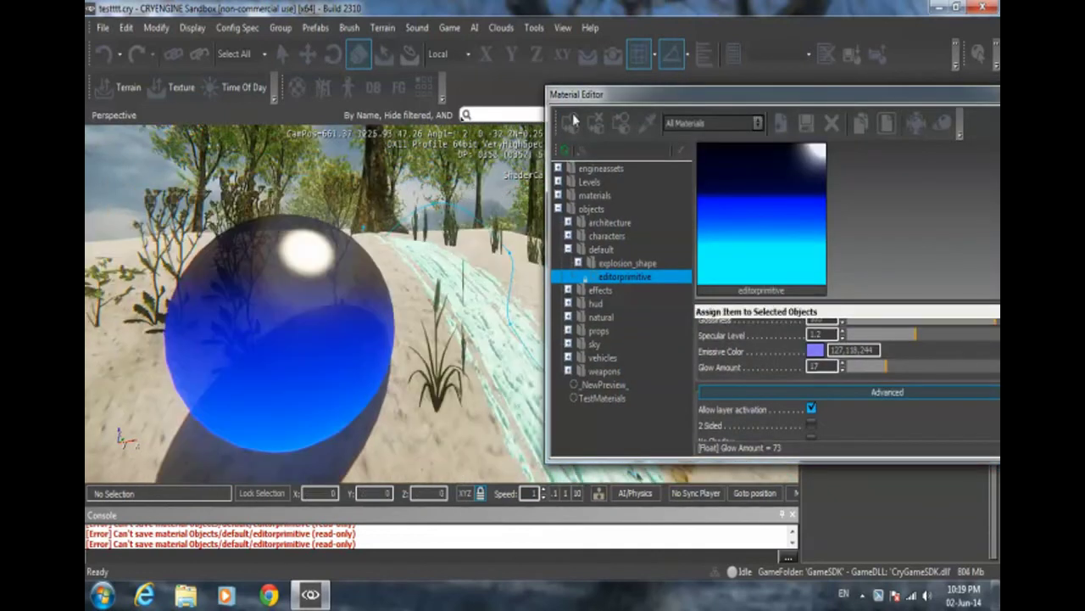
drag(573, 94, 458, 94)
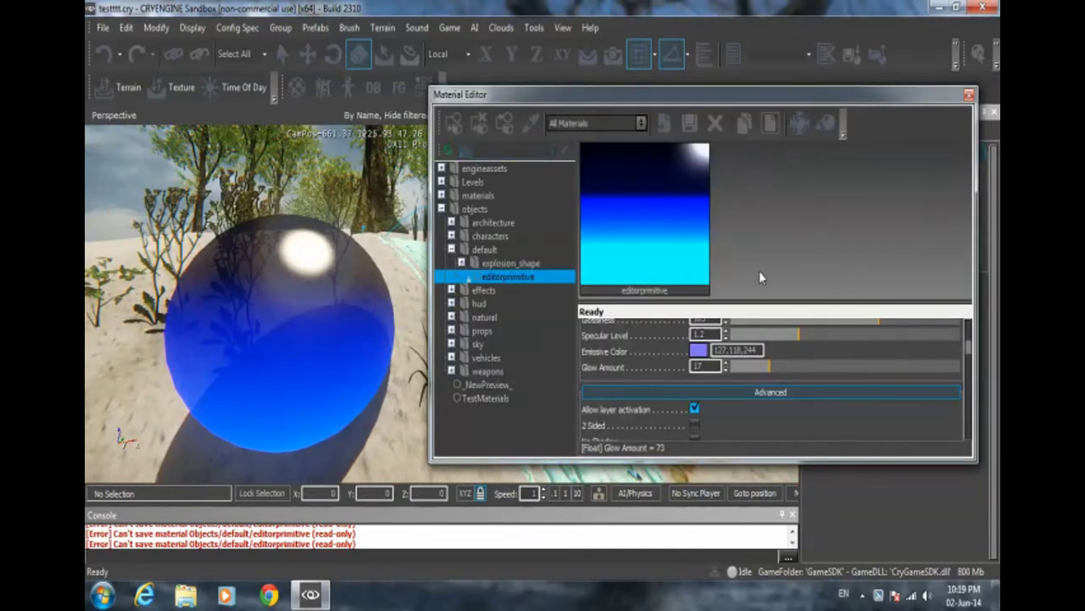
scroll(971, 350, up, 2)
scroll(969, 352, down, 4)
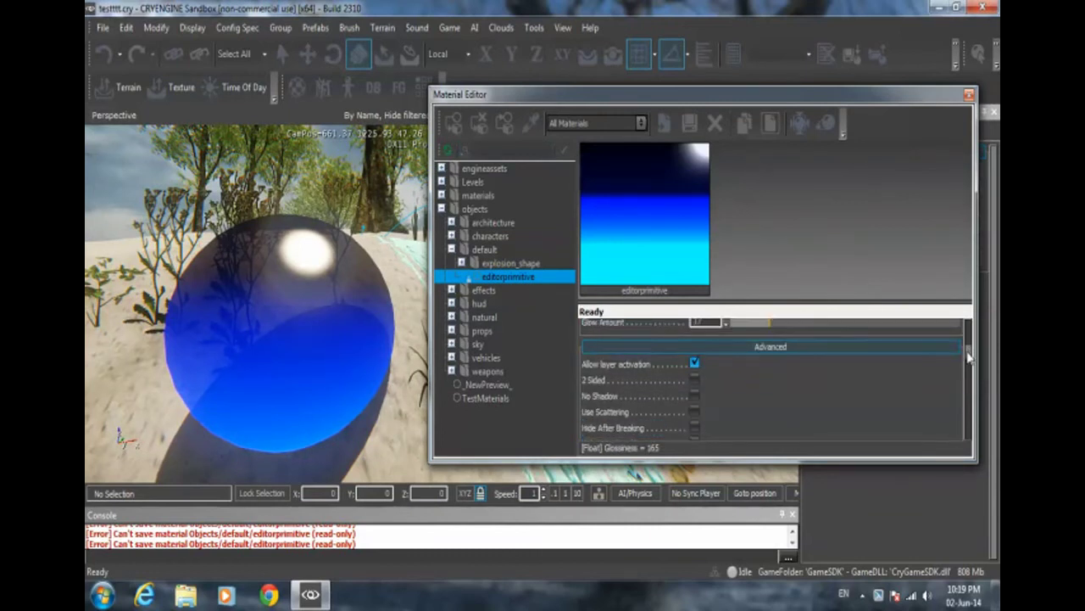
Examine the Advanced settings and the Texture Maps slots of the editorprimitive material
scroll(968, 349, up, 3)
scroll(969, 348, down, 5)
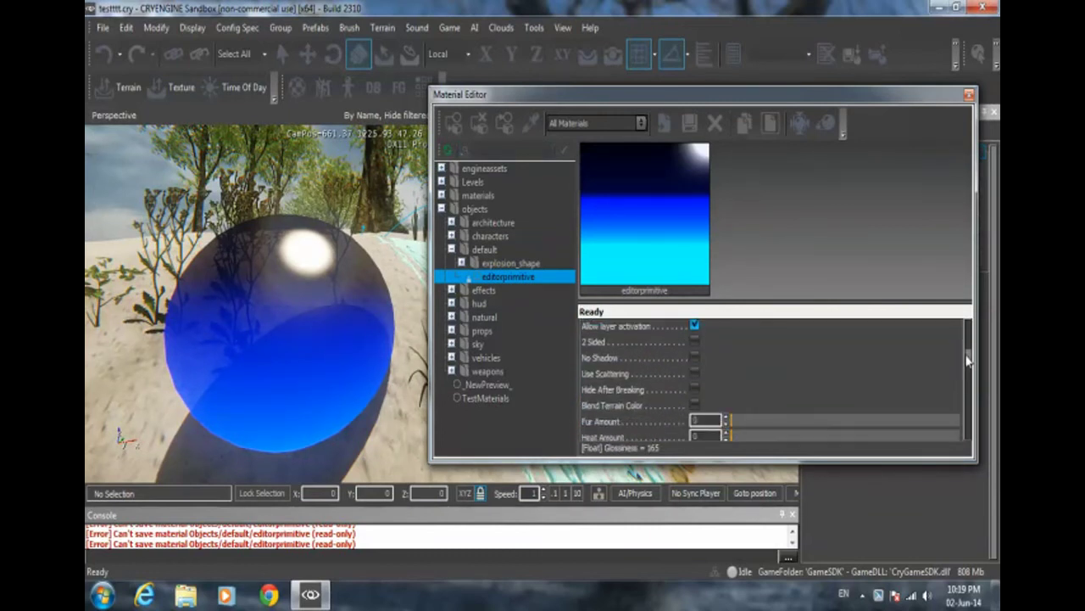
scroll(968, 355, up, 3)
scroll(969, 356, up, 2)
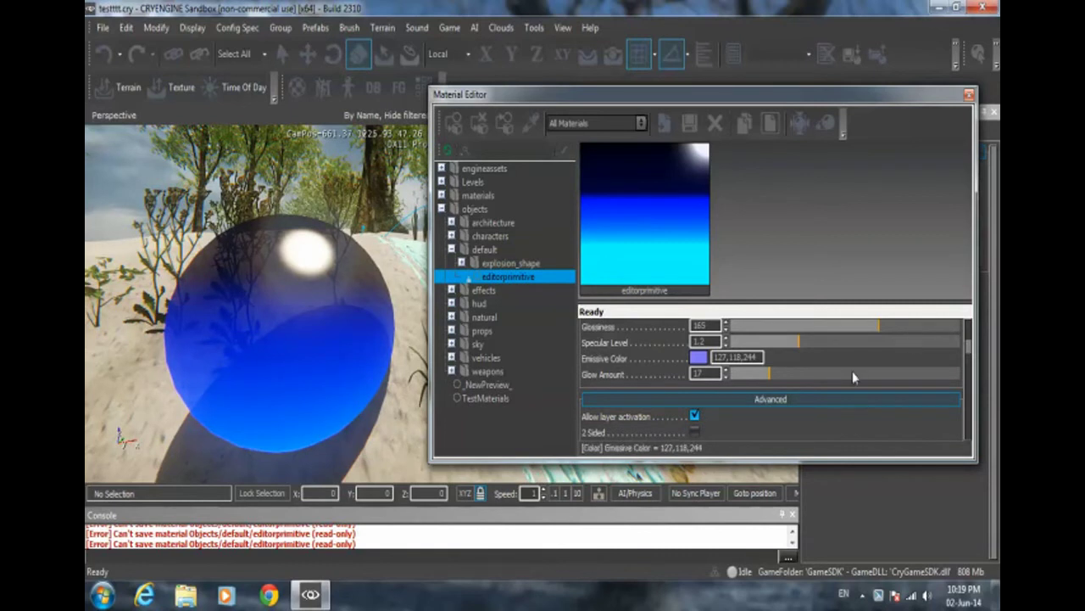
scroll(971, 357, down, 1)
scroll(971, 357, down, 1)
click(777, 355)
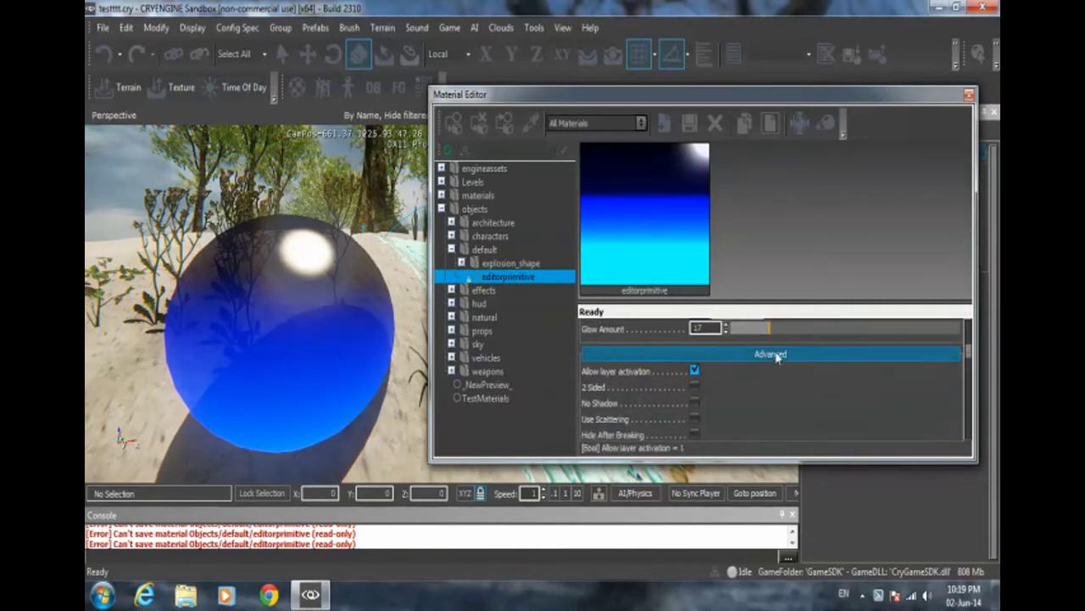
click(775, 356)
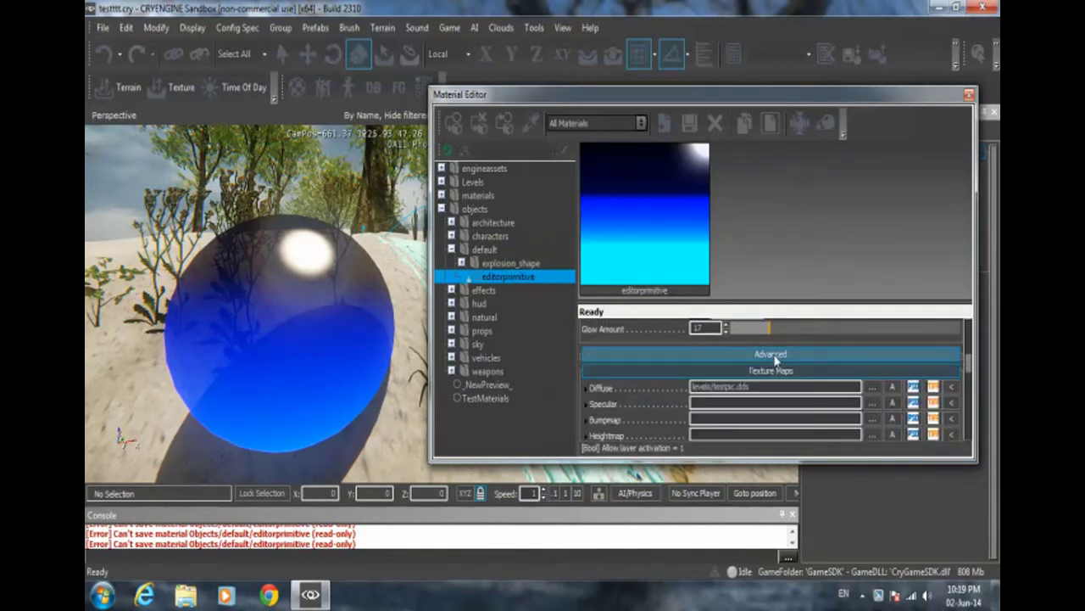
click(776, 356)
scroll(776, 363, down, 5)
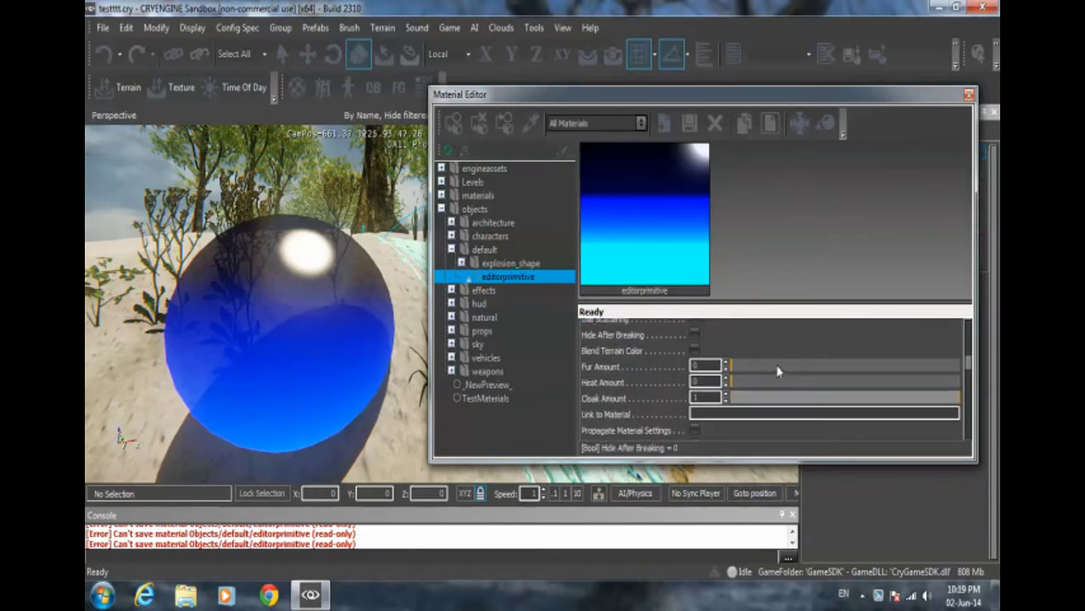
scroll(777, 362, down, 9)
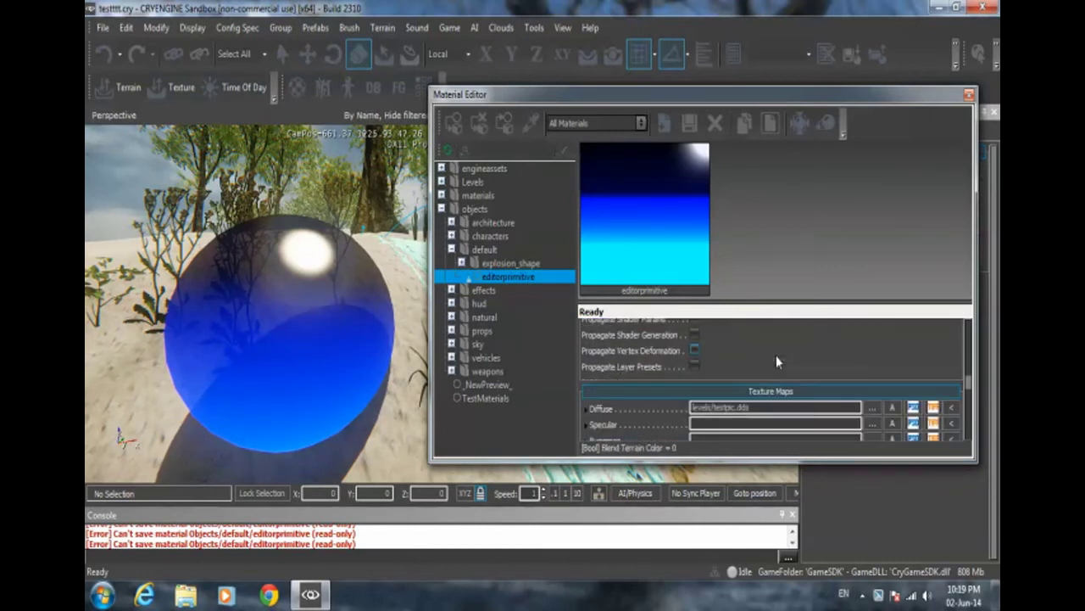
scroll(776, 356, up, 9)
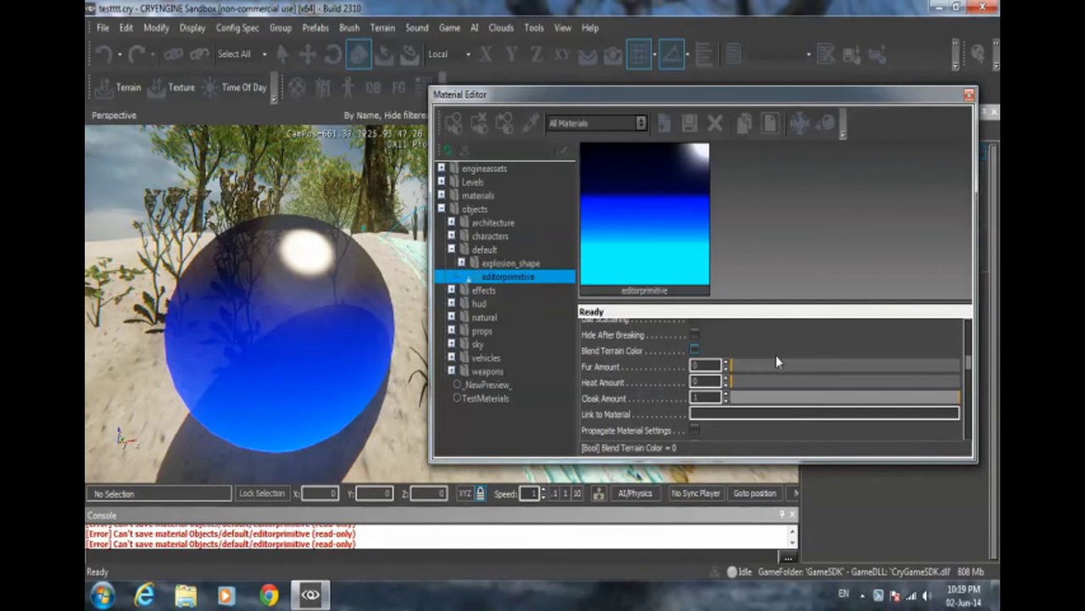
scroll(776, 354, up, 2)
scroll(778, 357, down, 11)
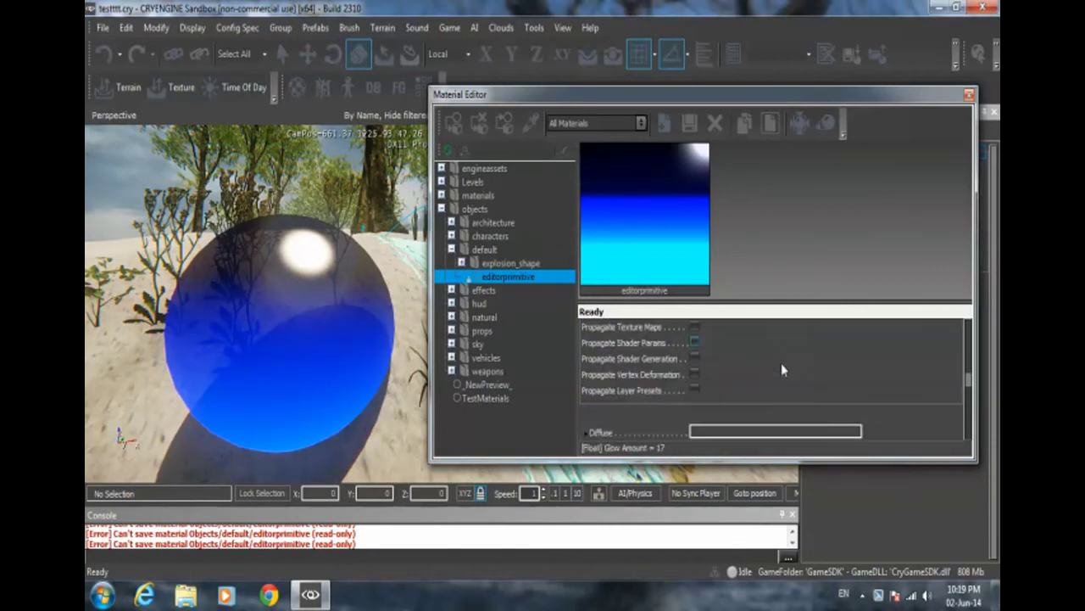
scroll(784, 363, down, 5)
scroll(785, 368, up, 7)
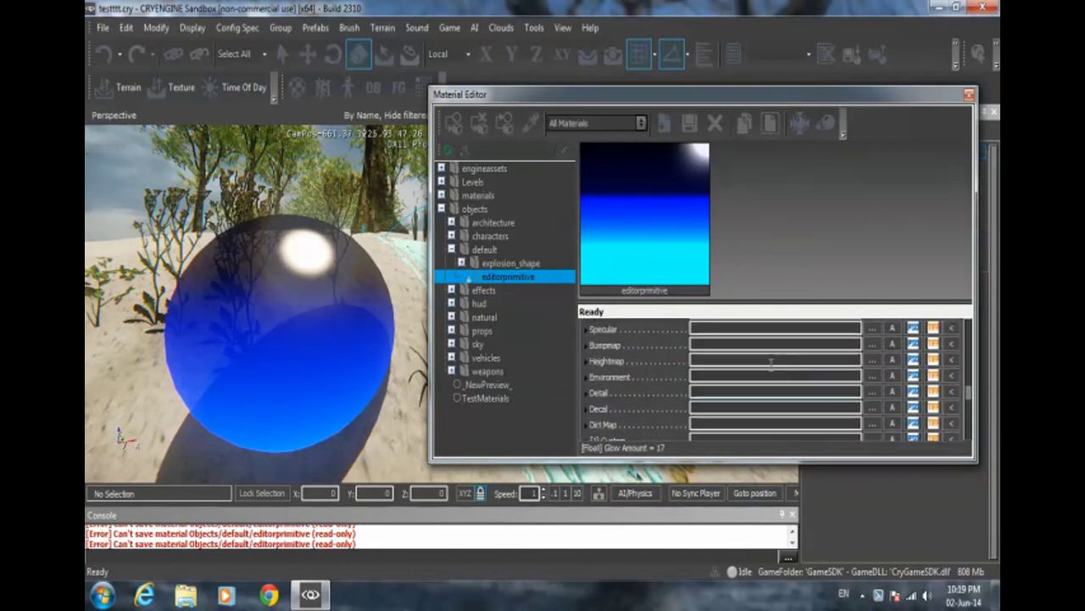
scroll(768, 383, up, 8)
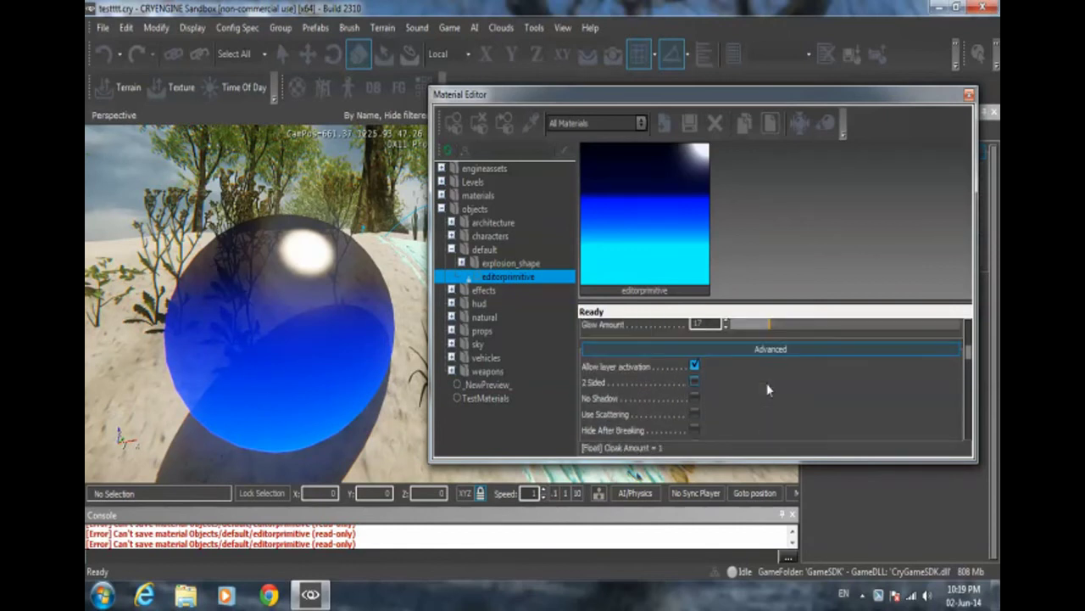
Collapse the material's Advanced settings and expand the Tiling settings of the Custom texture map
click(772, 377)
scroll(776, 377, up, 3)
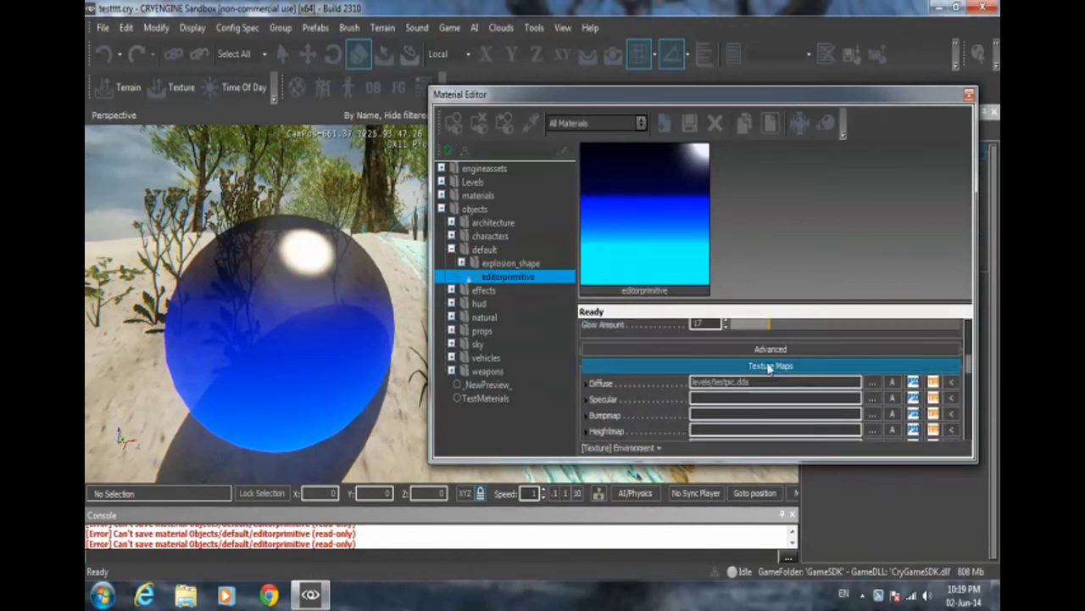
mouse_move(653, 390)
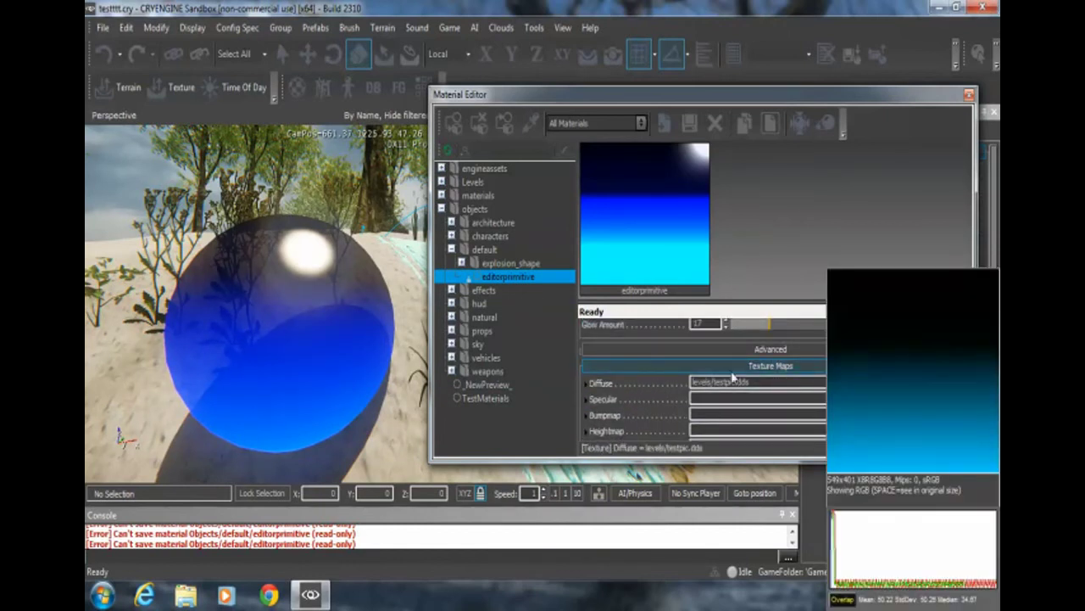
drag(700, 95, 638, 92)
scroll(668, 381, down, 3)
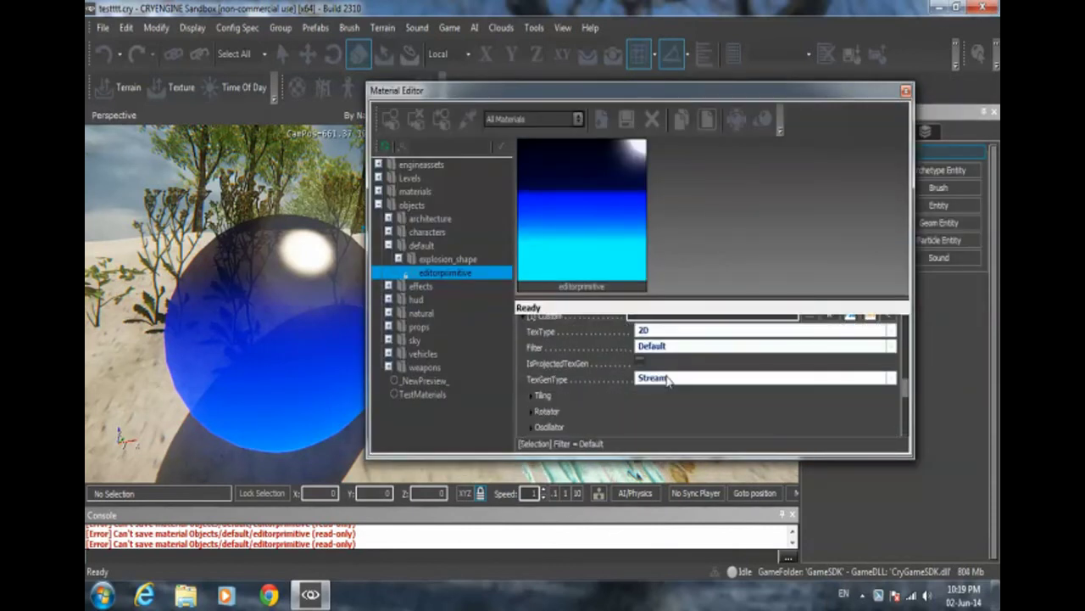
scroll(601, 370, up, 1)
click(530, 419)
drag(907, 374, 907, 383)
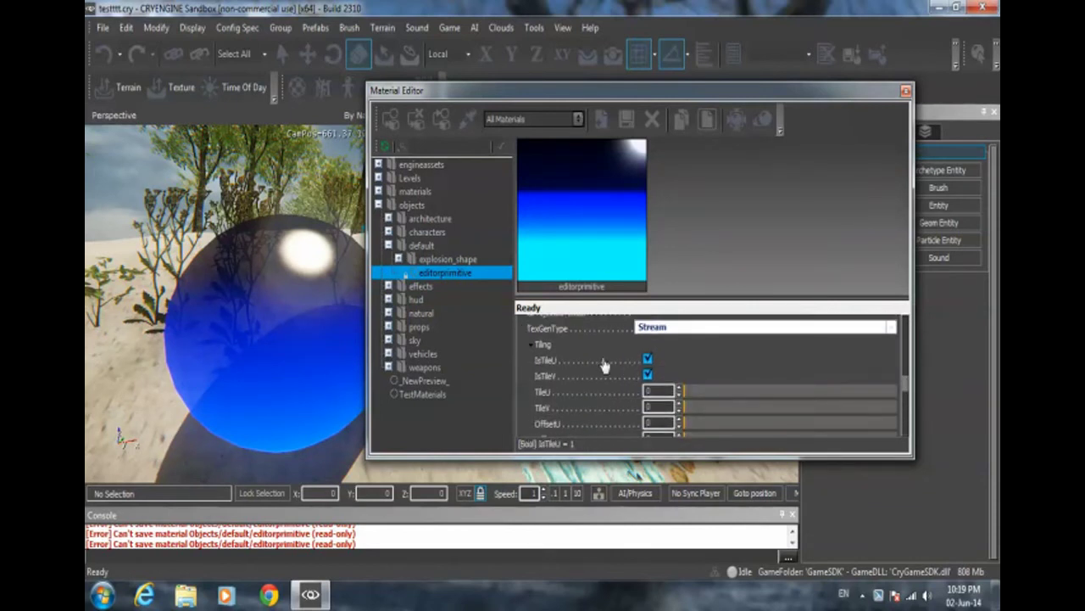
Try a TileU of 18.2 and a TileV of 30.4 on the texture map, and return both to 0
drag(555, 96, 578, 102)
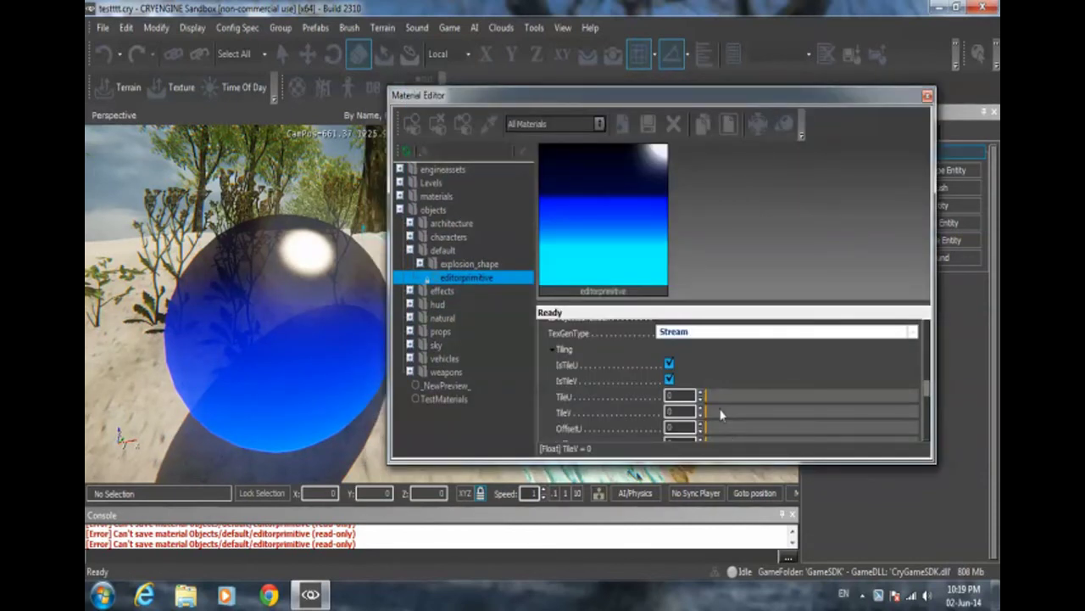
drag(714, 401, 706, 397)
drag(725, 401, 691, 400)
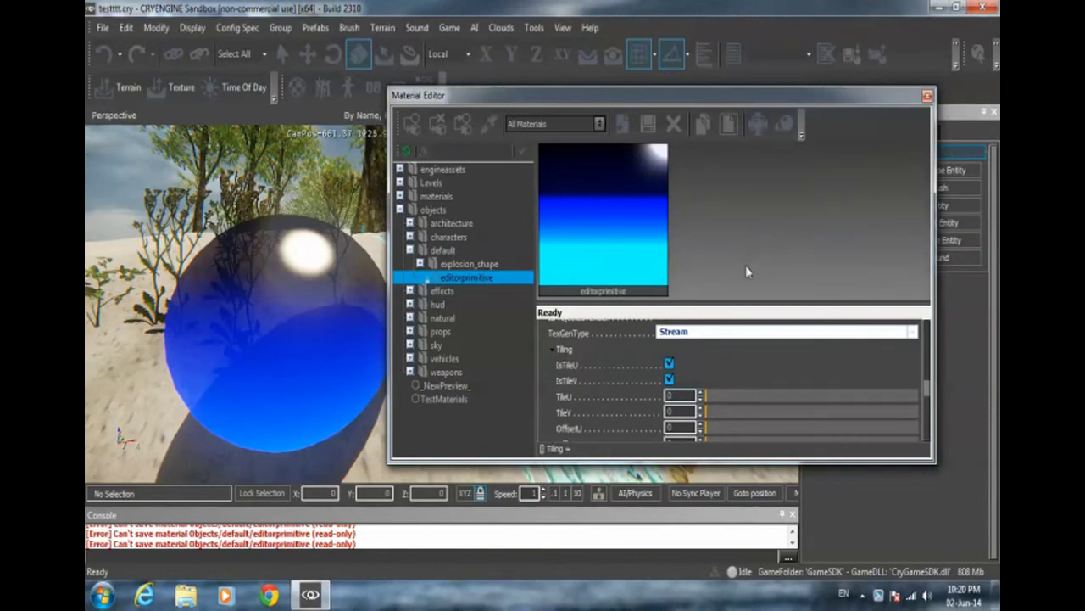
drag(708, 404, 772, 420)
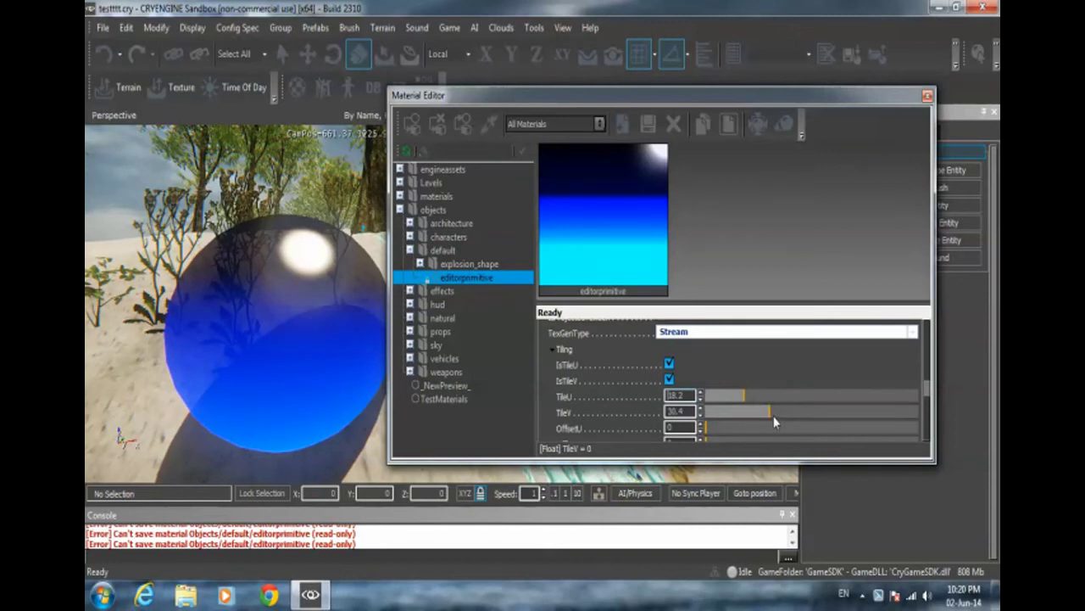
drag(760, 420, 704, 416)
click(746, 399)
click(655, 333)
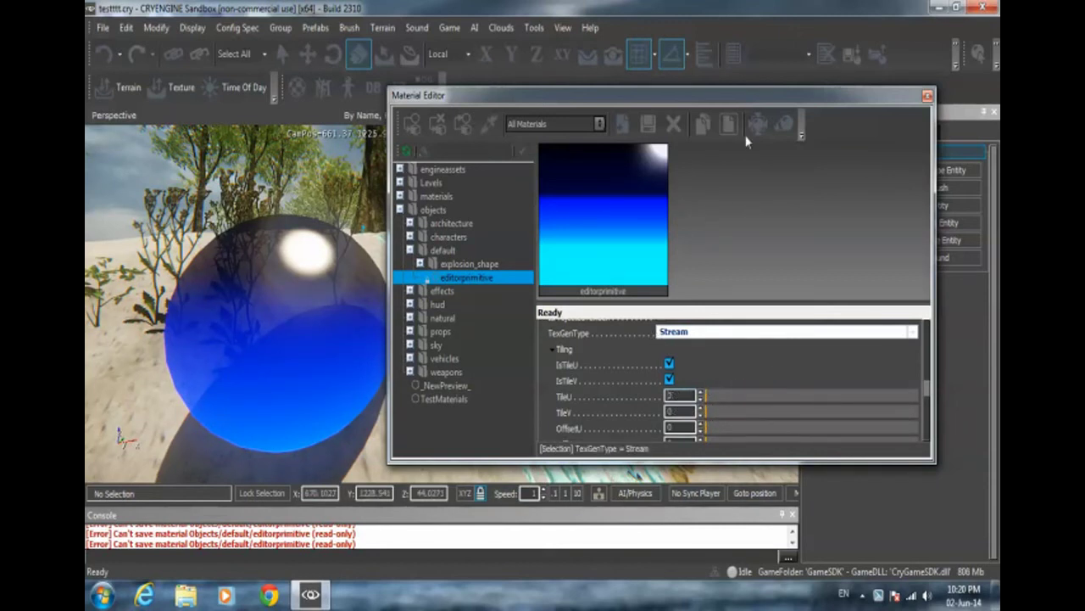
Try a TileU of 28.5 and a TileV of 25.1 while comparing the sphere, and reset both to 0
drag(736, 91, 706, 82)
click(776, 386)
scroll(791, 355, down, 1)
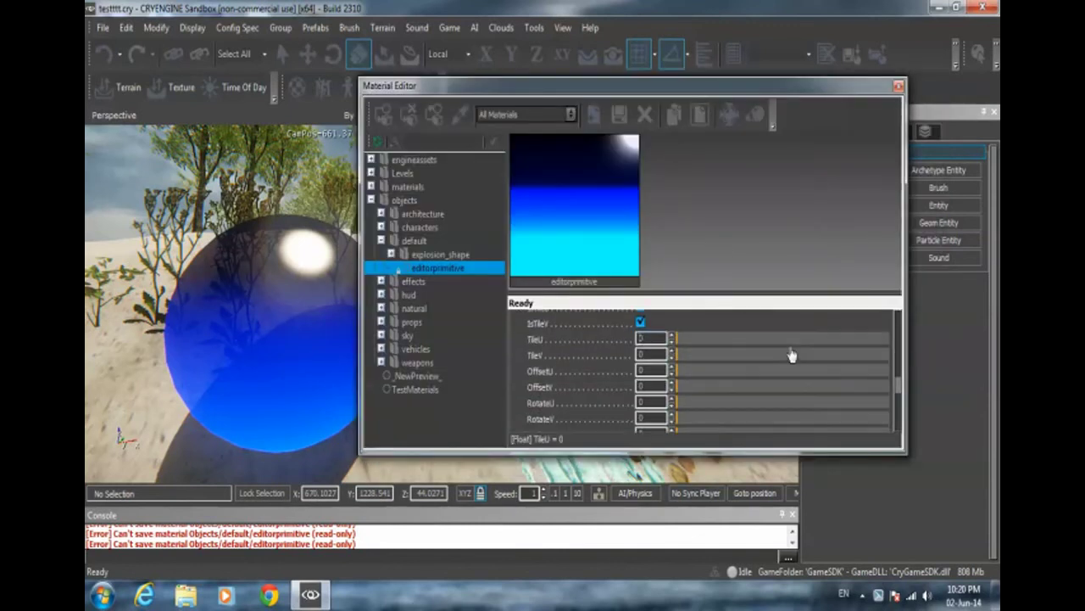
drag(678, 339, 729, 357)
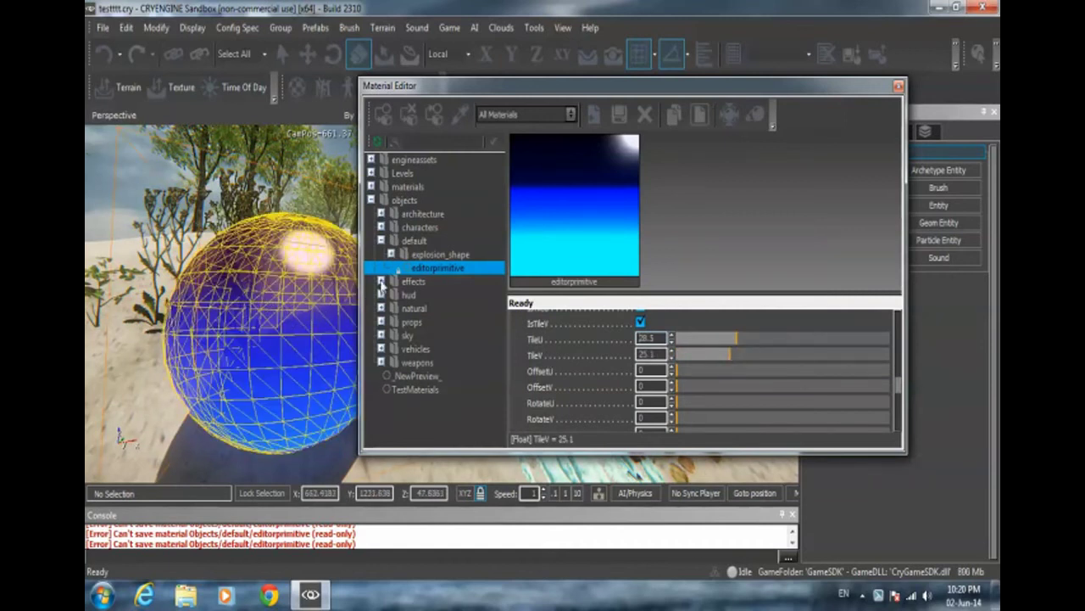
drag(731, 346, 669, 371)
click(677, 371)
Review the texture map's offset and rotation values and expand its Rotator settings
scroll(736, 386, down, 1)
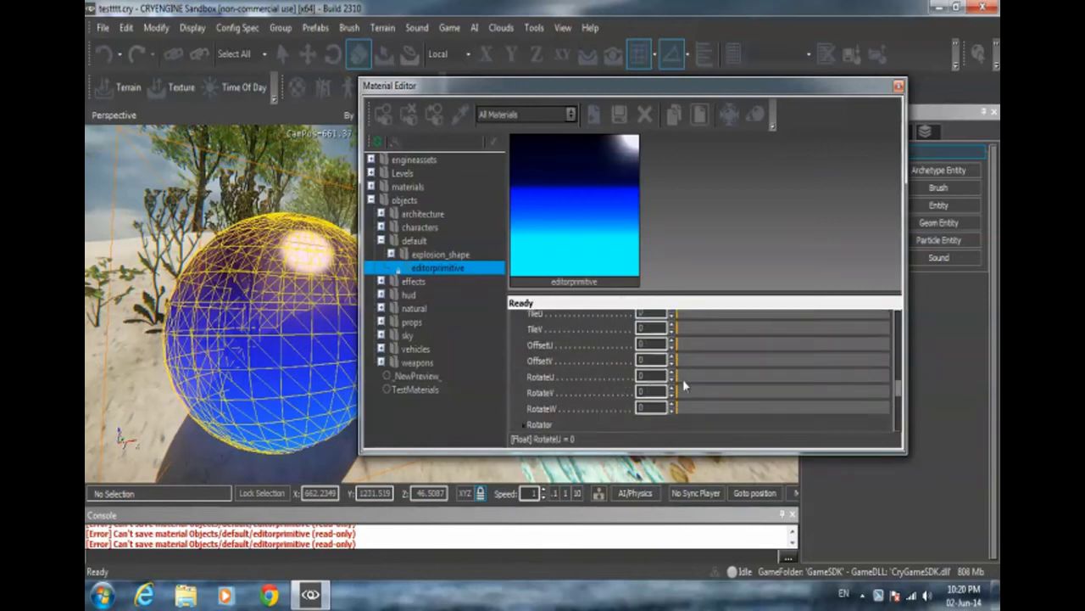
drag(681, 393, 667, 374)
scroll(739, 384, down, 1)
scroll(741, 389, down, 2)
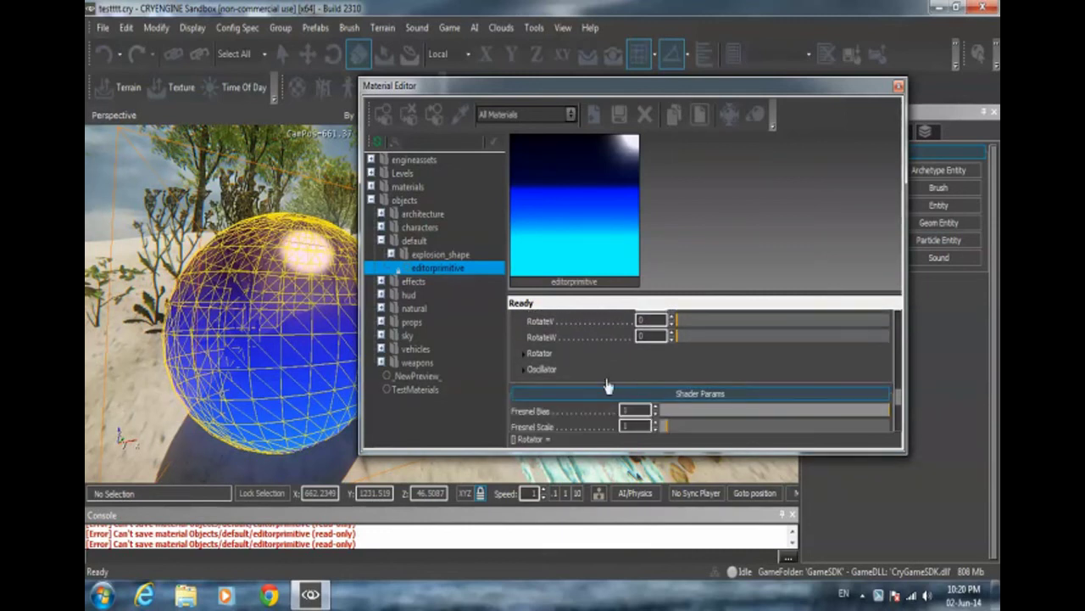
click(524, 354)
click(551, 370)
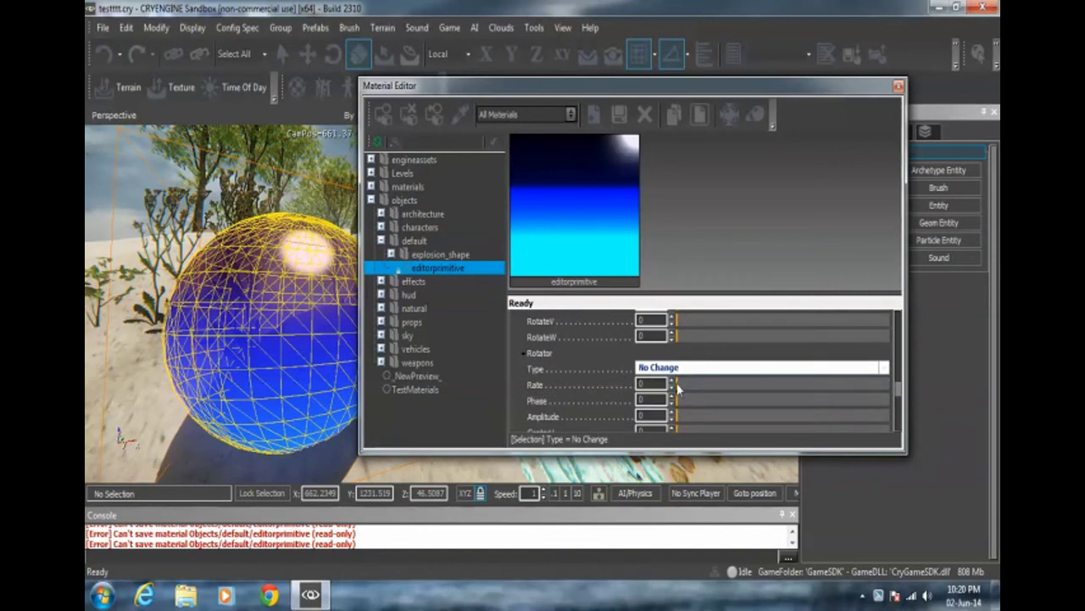
click(526, 353)
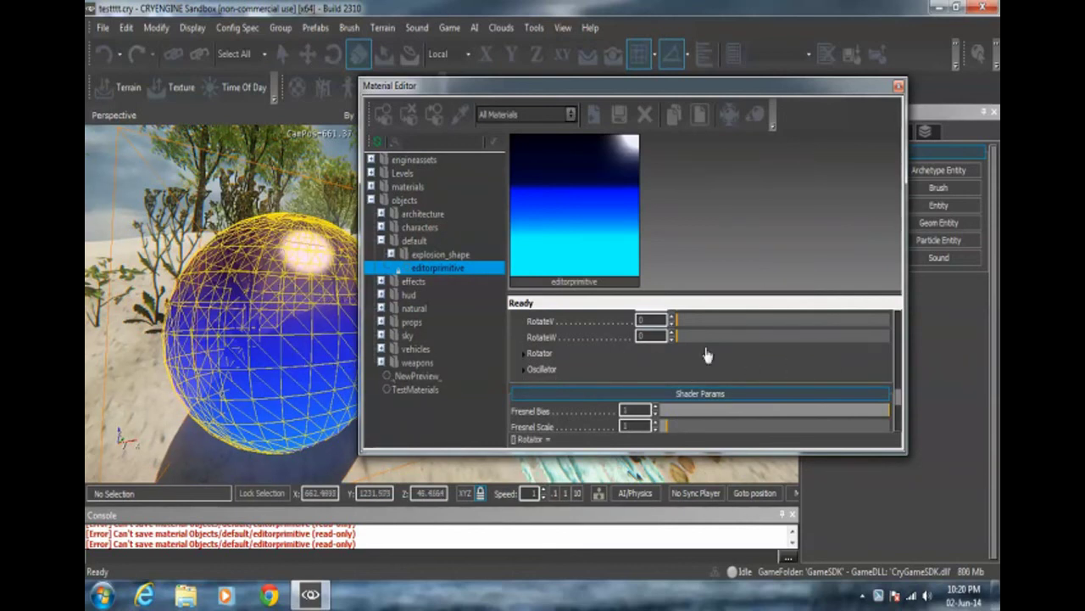
mouse_move(899, 400)
mouse_down()
mouse_move(901, 424)
mouse_move(900, 400)
mouse_up()
click(522, 352)
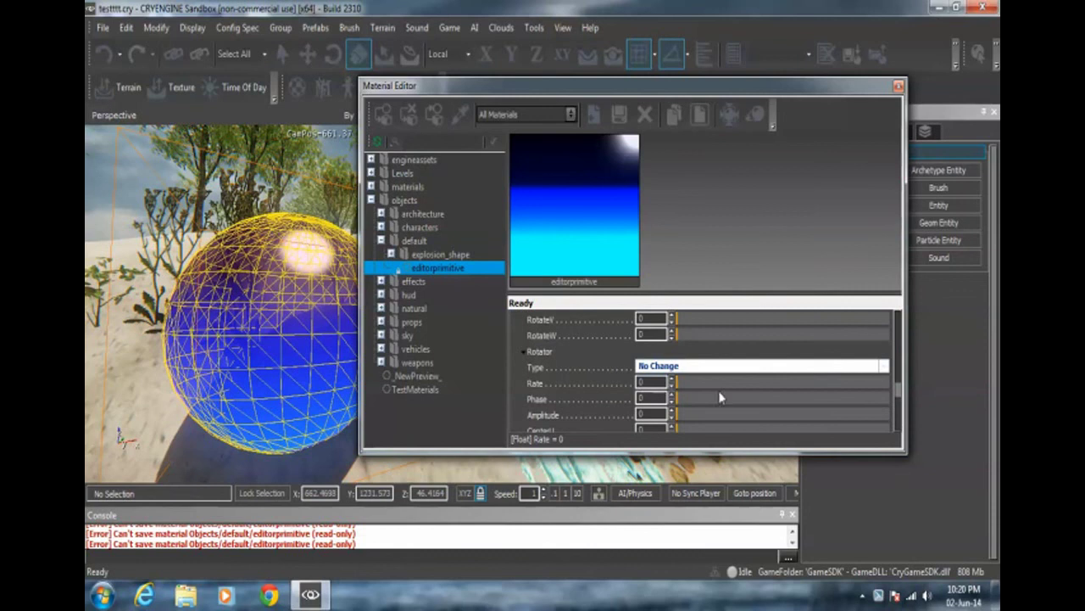
Check the Rotator's Type options, keep No Change, and close the Material Editor
click(703, 366)
click(661, 400)
click(683, 367)
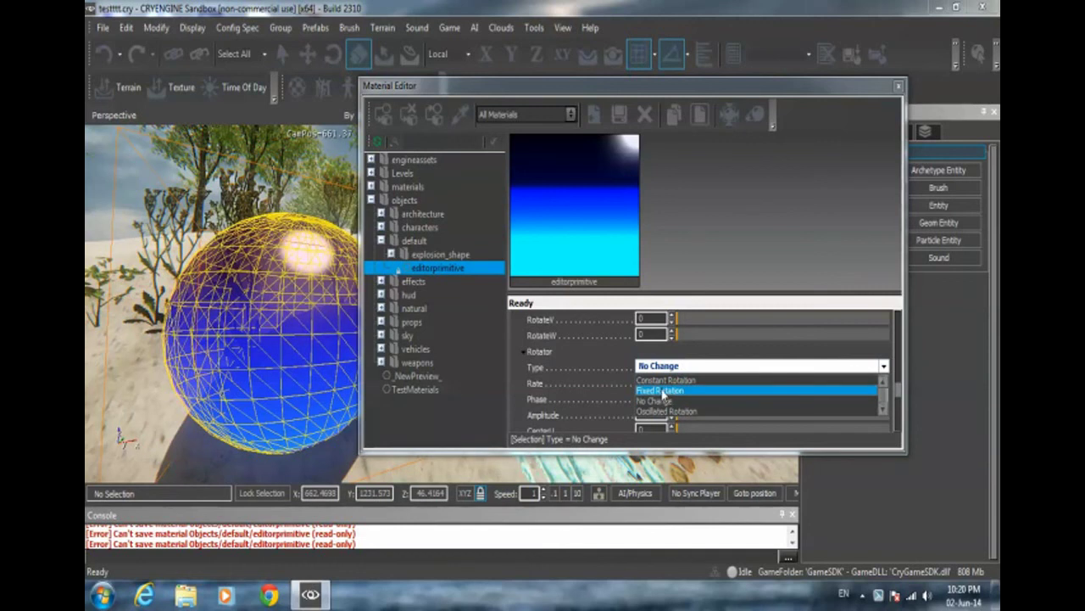
click(670, 366)
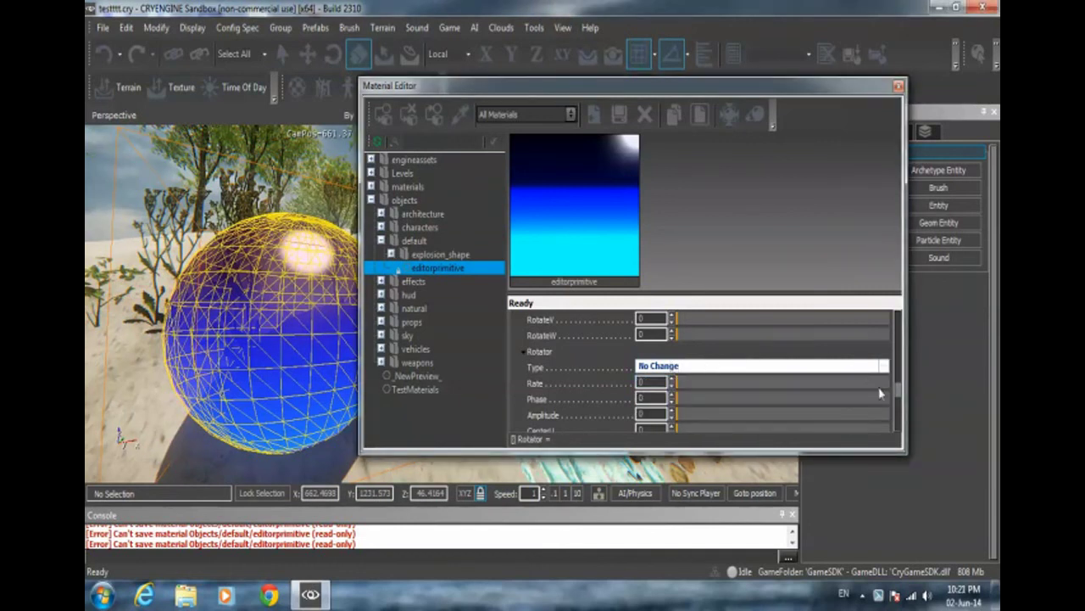
mouse_move(898, 396)
mouse_down()
mouse_move(897, 366)
mouse_move(893, 407)
mouse_up()
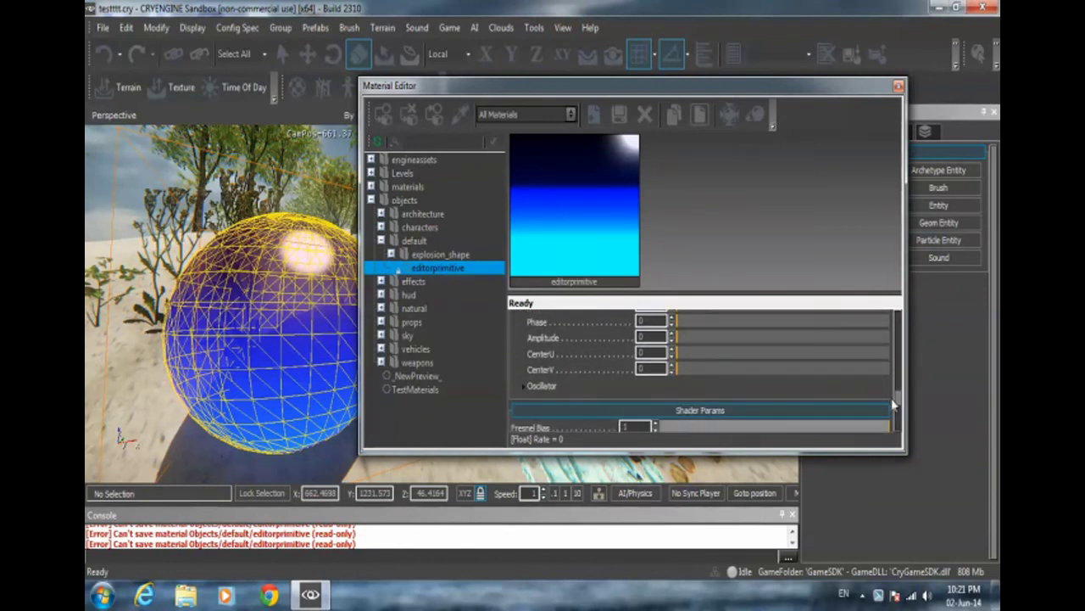
click(899, 86)
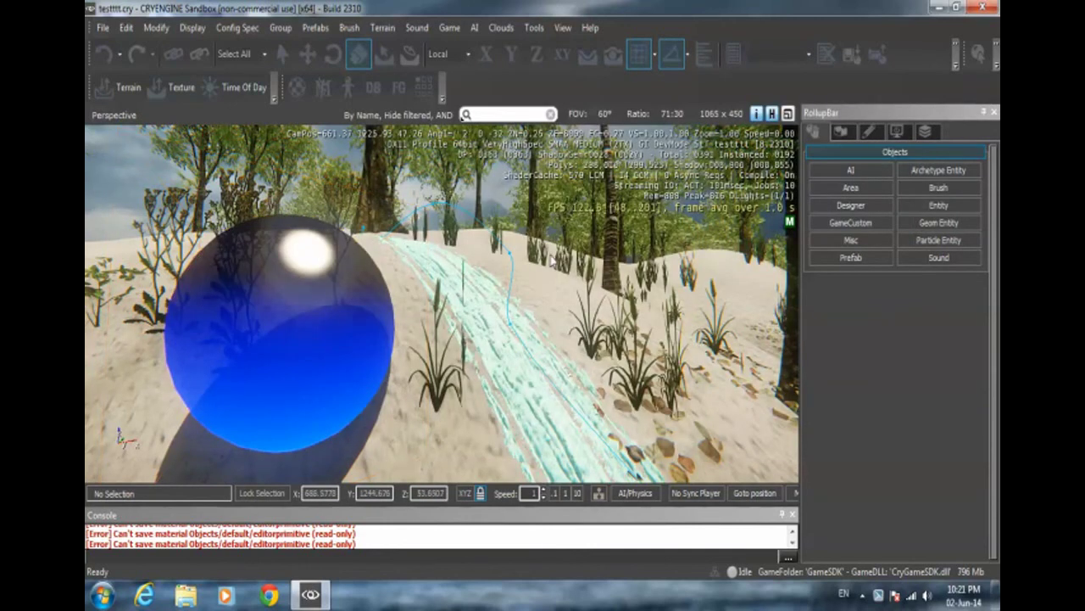